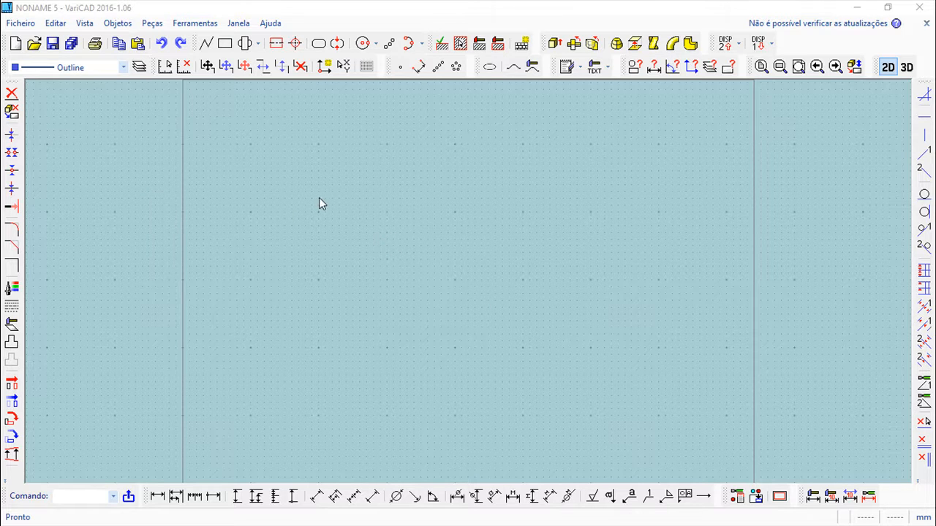
pyautogui.click(57, 24)
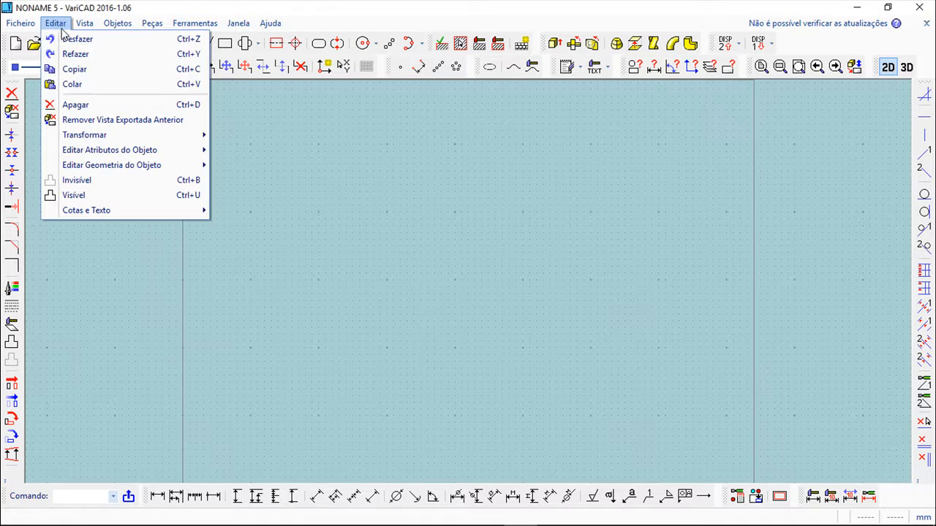
pyautogui.moveTo(107, 169)
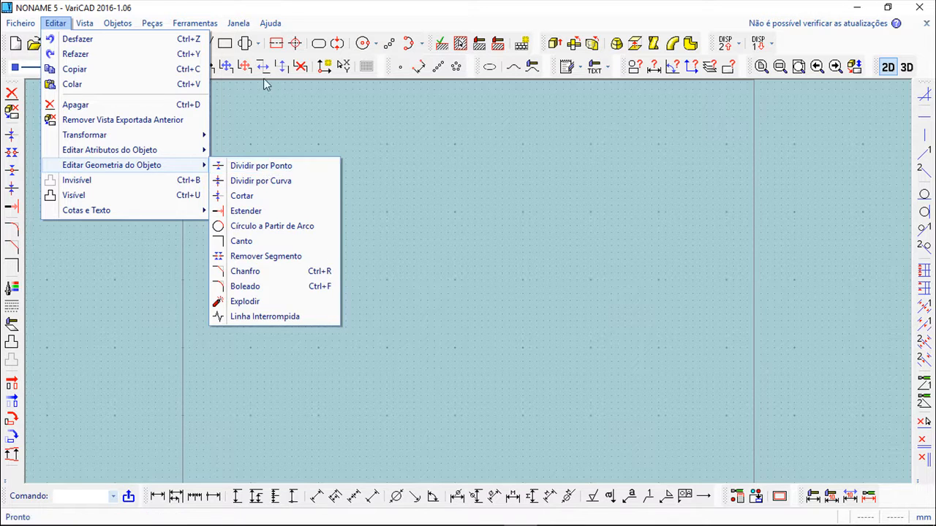
pyautogui.click(261, 12)
# Step: Draw six separate lines: three rising to the right, two descending ones meeting or crossing them, and a detached descending line at the upper right
pyautogui.click(205, 43)
pyautogui.click(283, 166)
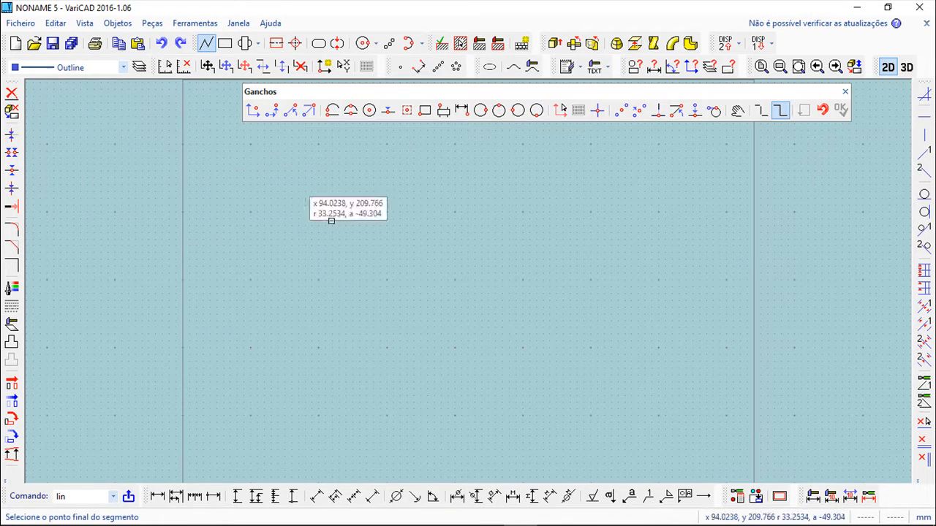
pyautogui.click(510, 395)
pyautogui.click(290, 358)
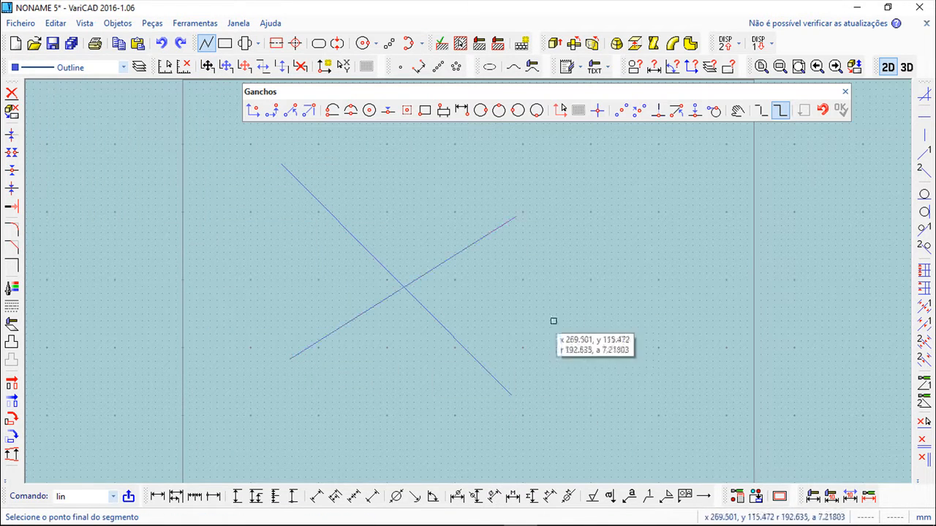
pyautogui.click(385, 400)
pyautogui.click(562, 278)
pyautogui.click(625, 389)
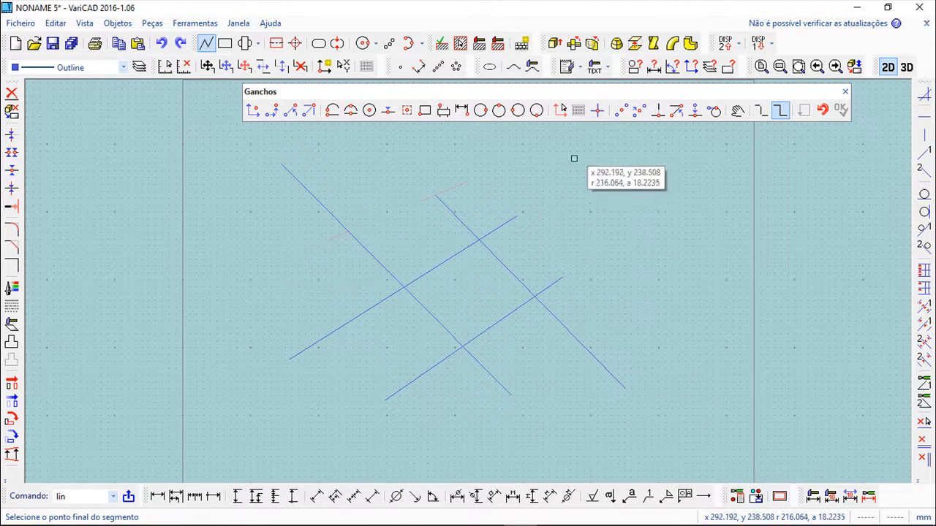
pyautogui.click(538, 152)
pyautogui.click(691, 261)
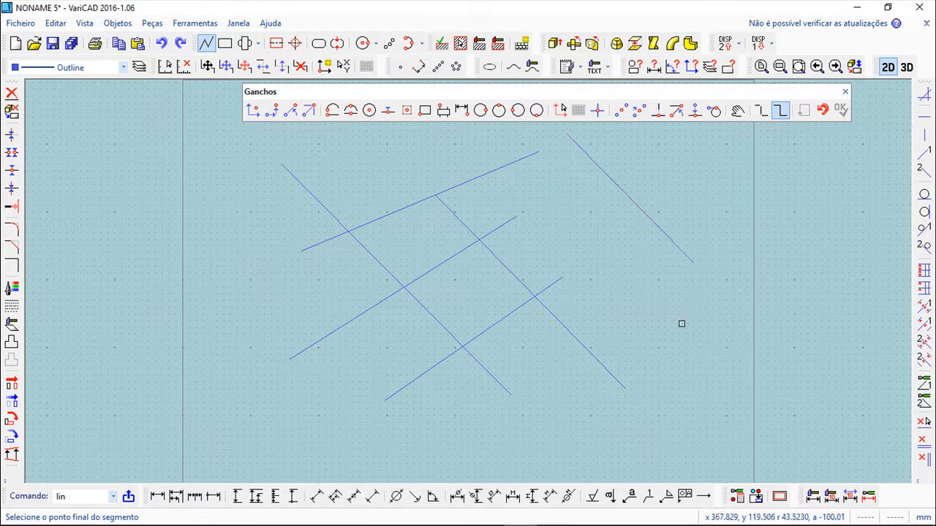
pyautogui.click(844, 92)
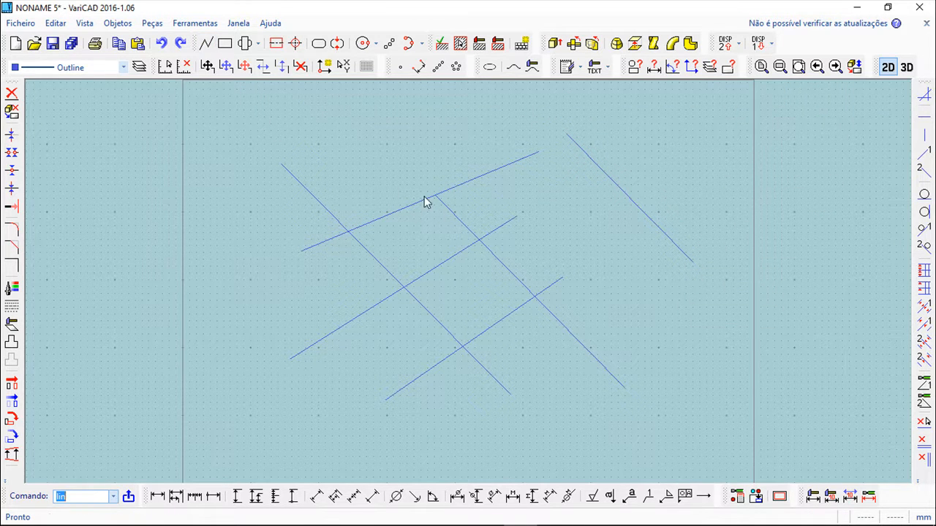
# Step: Split the lowest rising line with Dividir por Ponto at its intersection with the leftmost descending line
pyautogui.click(55, 23)
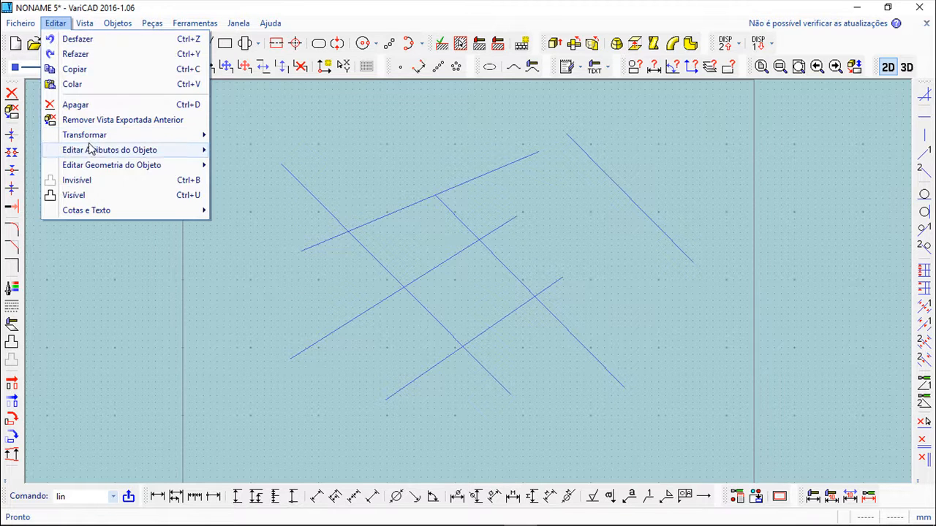
pyautogui.click(256, 167)
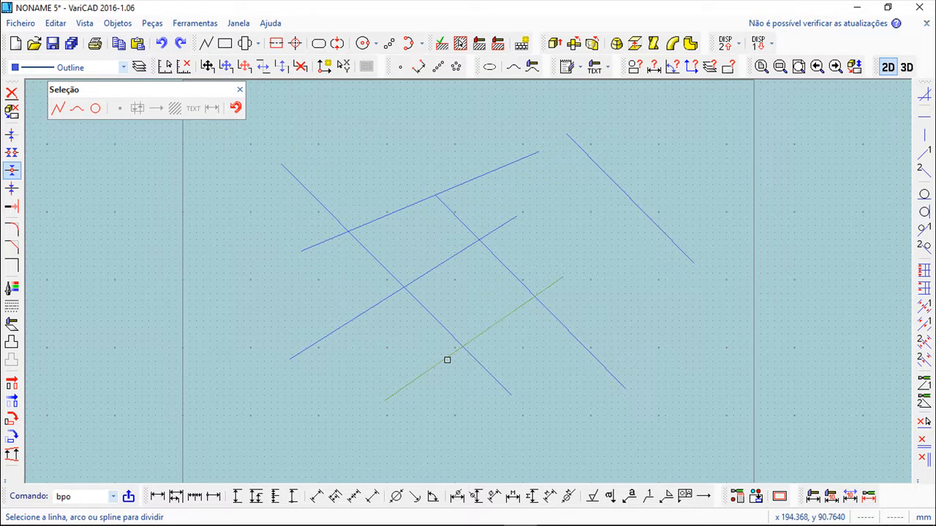
pyautogui.scroll(3, 445, 360)
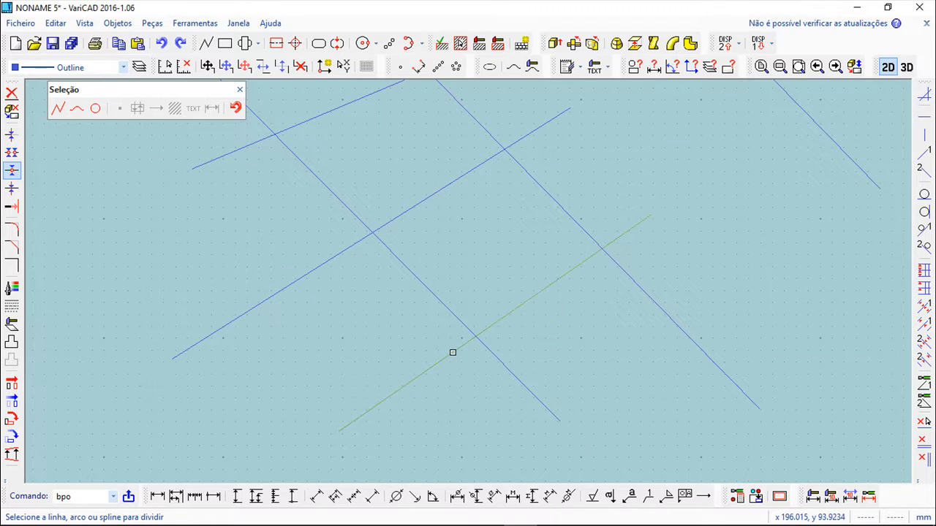
pyautogui.click(544, 290)
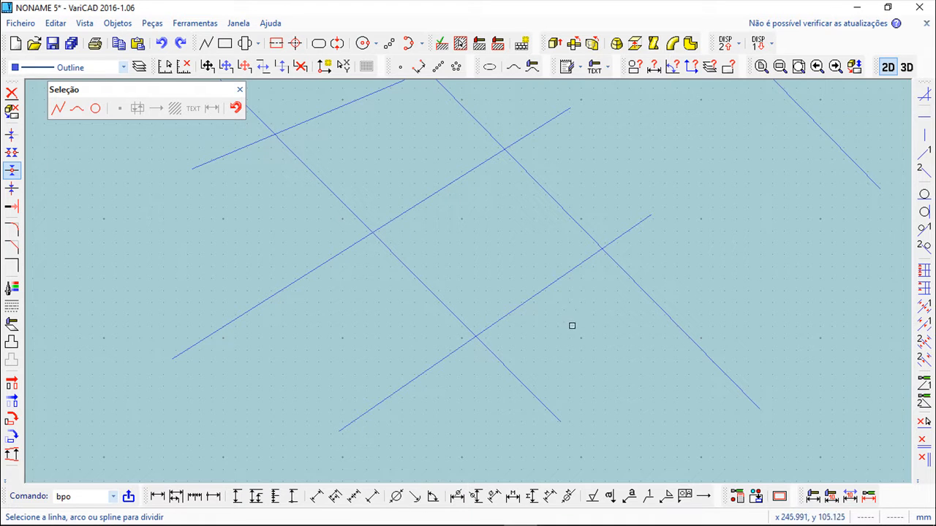
pyautogui.click(534, 295)
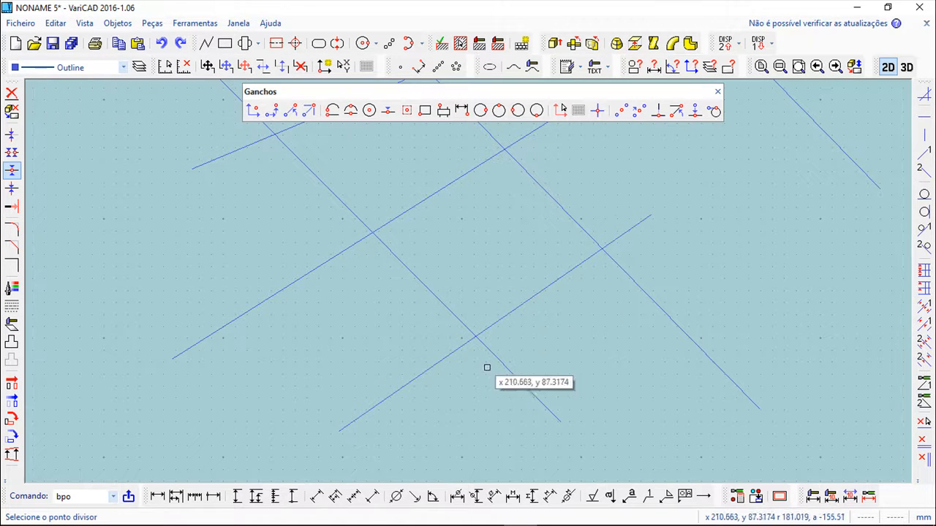
pyautogui.click(475, 336)
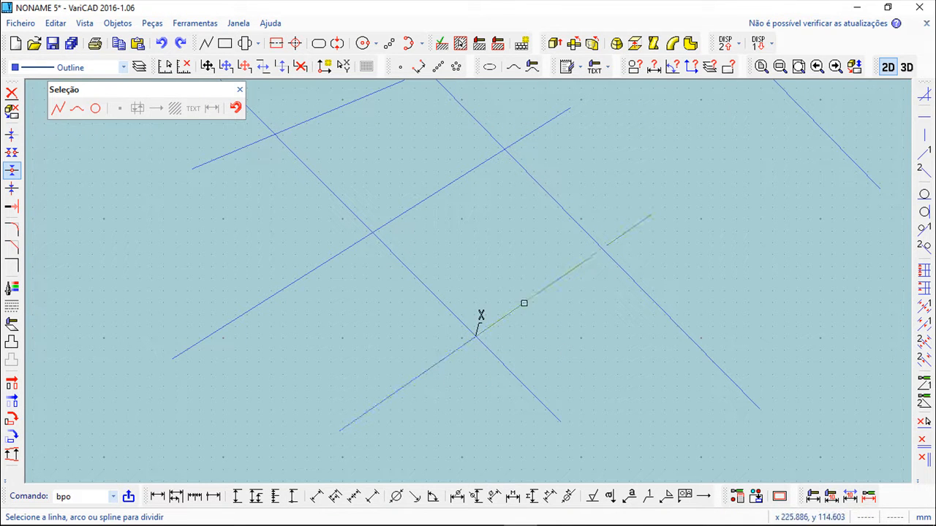
pyautogui.click(240, 88)
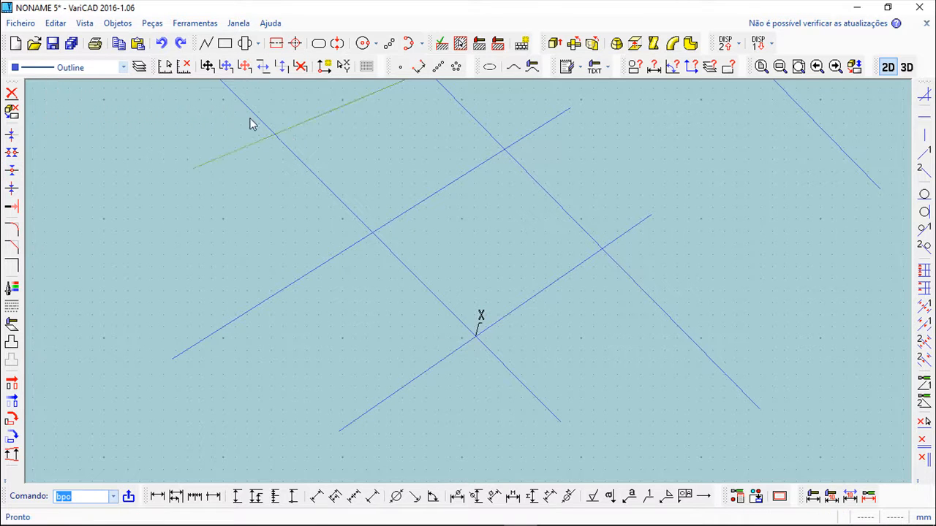
# Step: Split the right portion of the lowest rising line with Dividir por Curva, using the middle descending line as the dividing curve
pyautogui.click(55, 22)
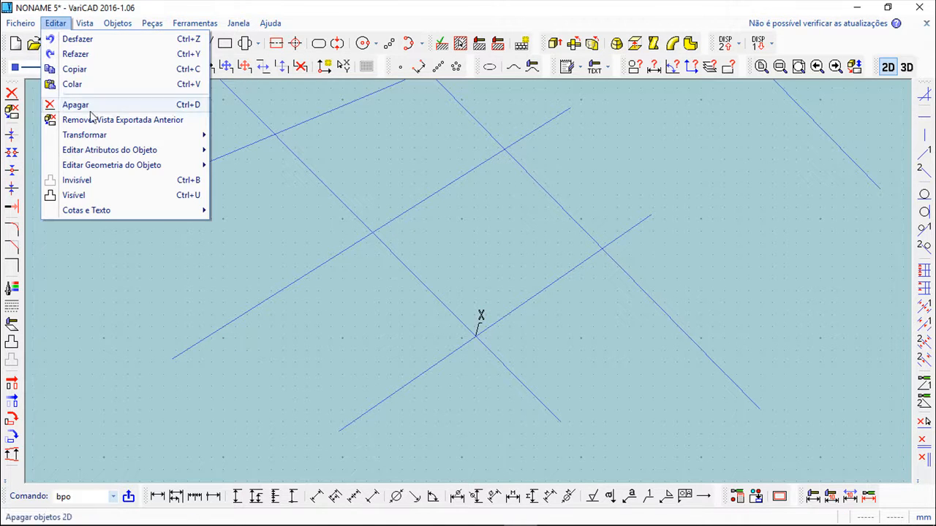
pyautogui.moveTo(106, 168)
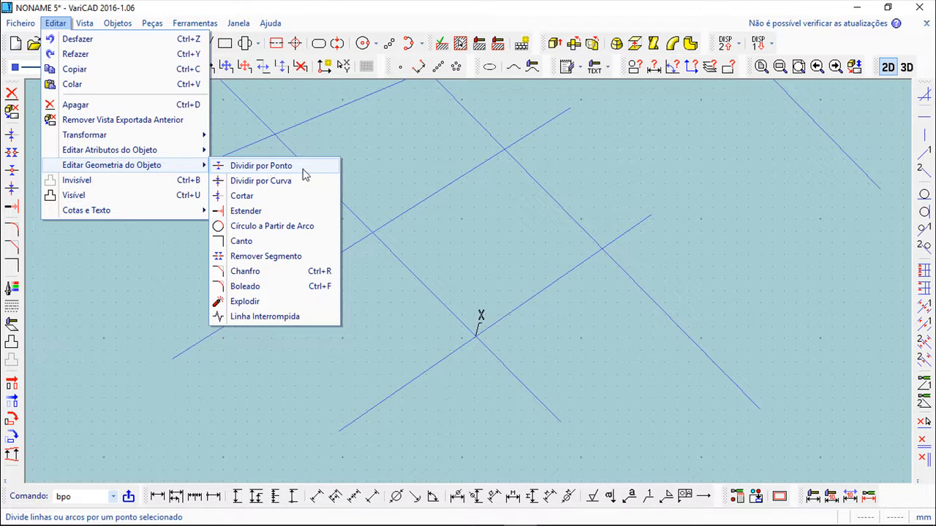
pyautogui.click(242, 182)
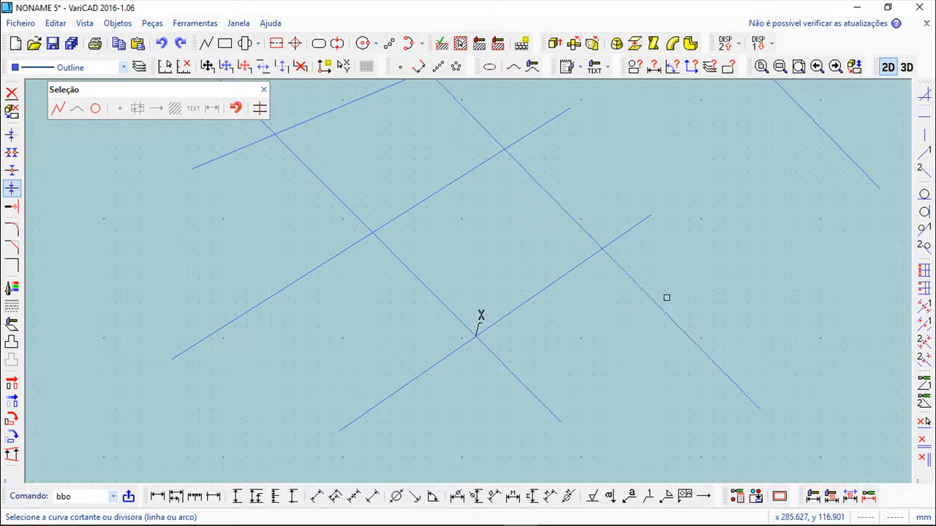
pyautogui.click(629, 276)
pyautogui.click(621, 236)
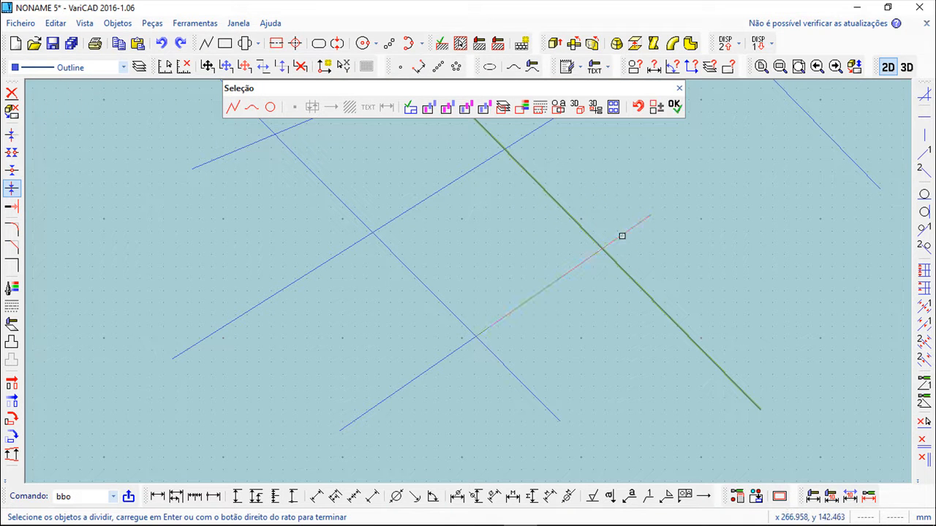
pyautogui.click(674, 107)
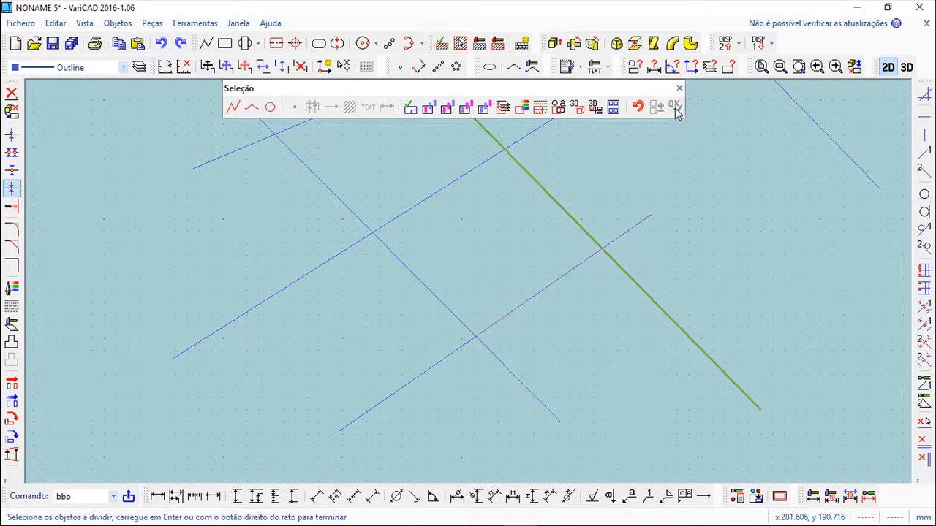
pyautogui.click(679, 89)
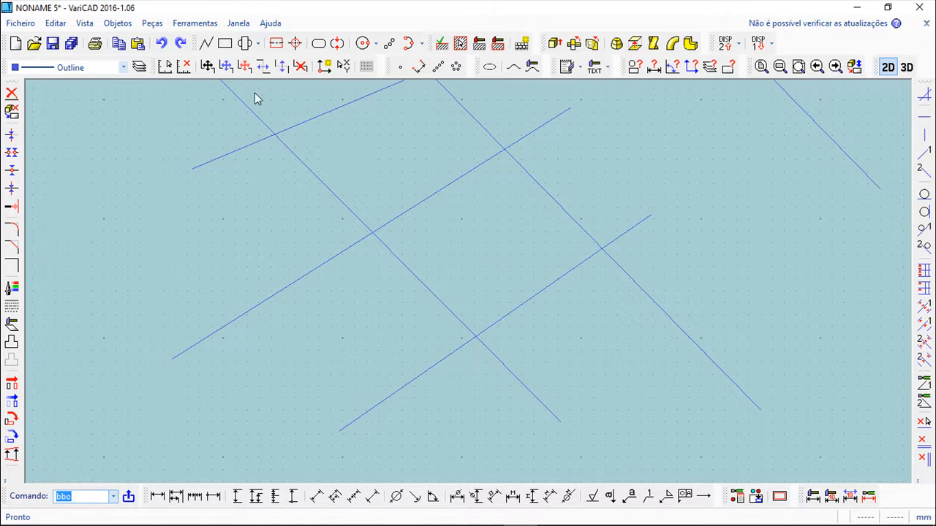
# Step: Trim the ends of the two upper rising lines to the left of the leftmost descending line, using that line as the cutting curve
pyautogui.click(55, 23)
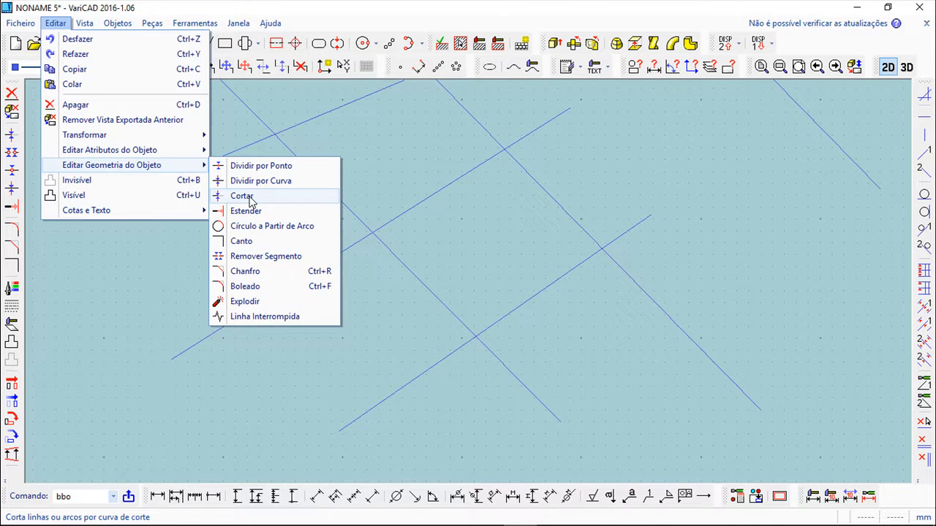
pyautogui.click(249, 197)
pyautogui.scroll(-1, 347, 217)
pyautogui.moveTo(346, 218); pyautogui.dragTo(412, 263, button='middle')
pyautogui.click(440, 299)
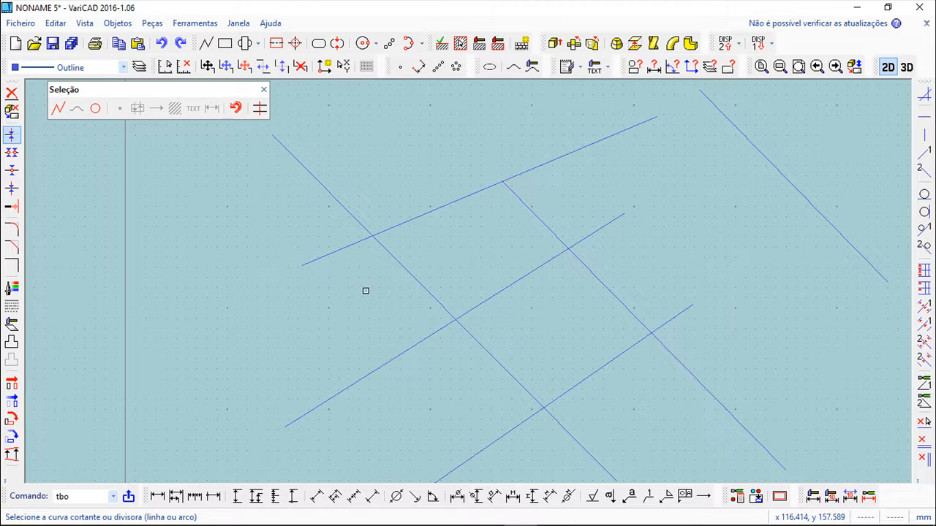
pyautogui.click(412, 276)
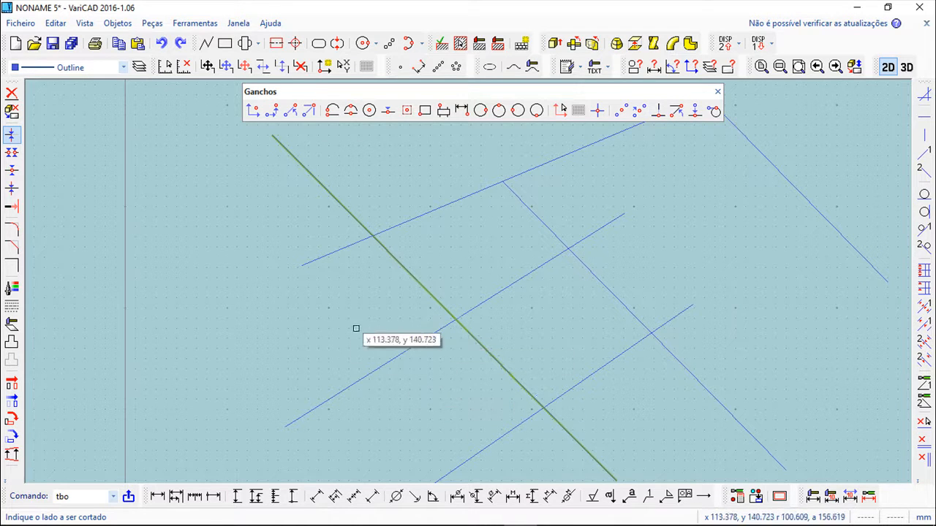
pyautogui.click(359, 331)
pyautogui.moveTo(359, 331)
pyautogui.mouseDown(button='middle')
pyautogui.moveTo(432, 382)
pyautogui.moveTo(438, 301)
pyautogui.moveTo(460, 377)
pyautogui.mouseUp(button='middle')
pyautogui.click(366, 250)
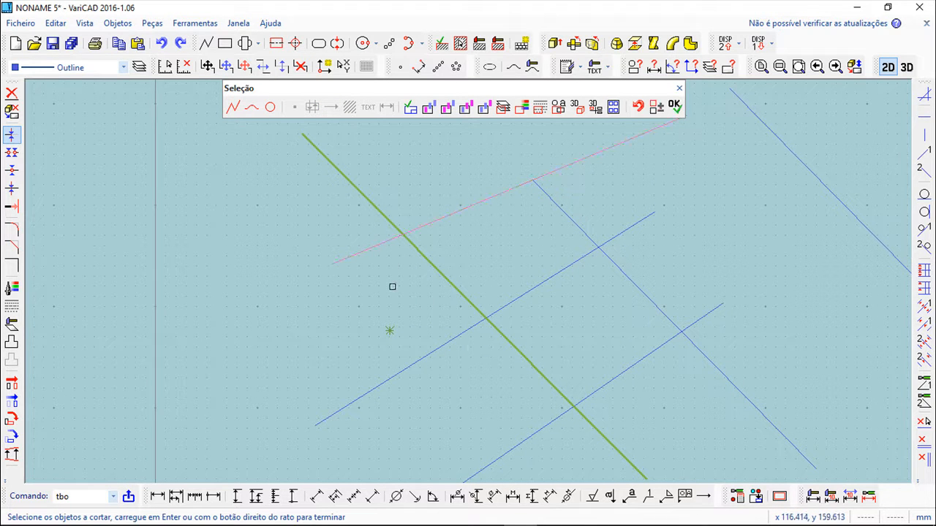
pyautogui.click(443, 341)
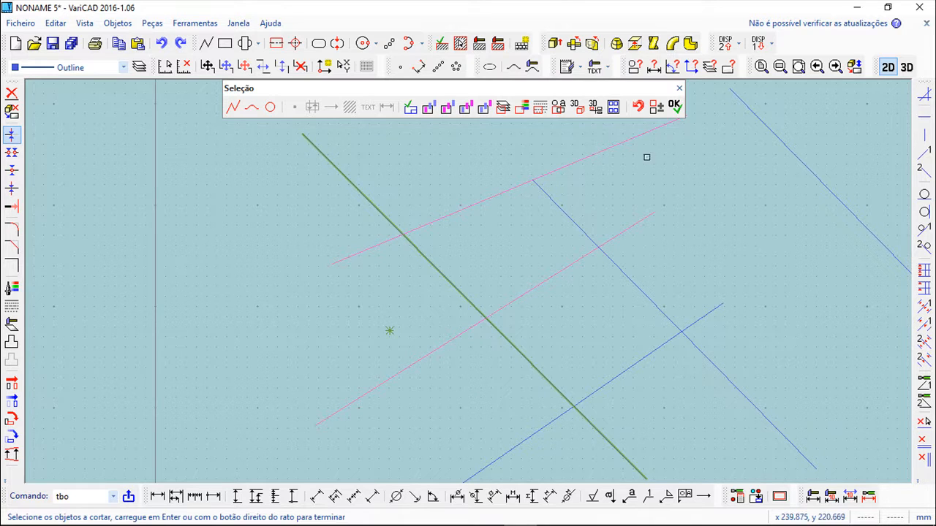
pyautogui.click(674, 107)
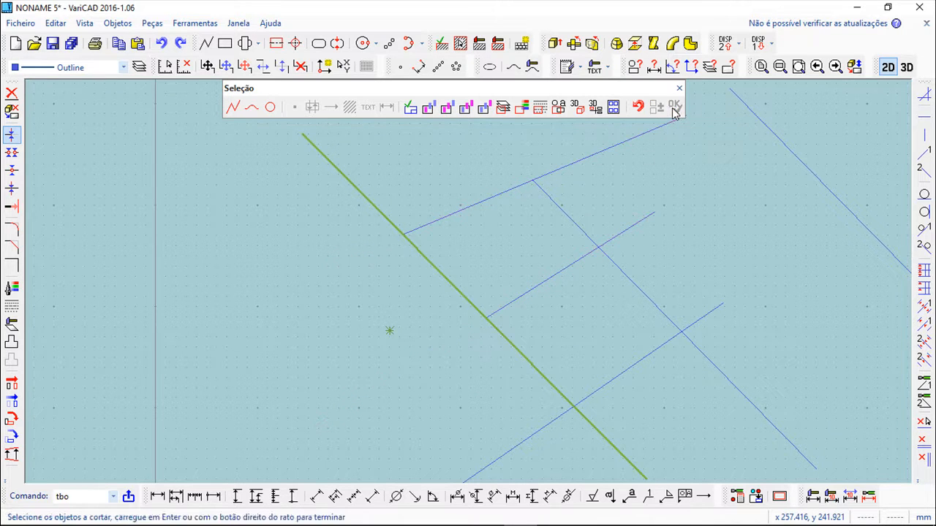
pyautogui.rightClick(492, 239)
pyautogui.moveTo(472, 247); pyautogui.dragTo(327, 326, button='middle')
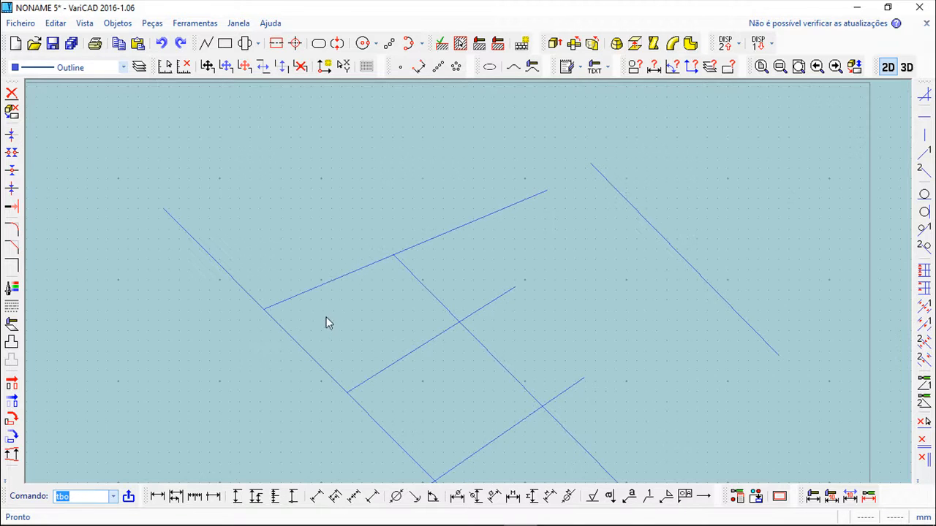
# Step: Extend the right ends of the three rising lines to the detached descending line on the right
pyautogui.click(56, 23)
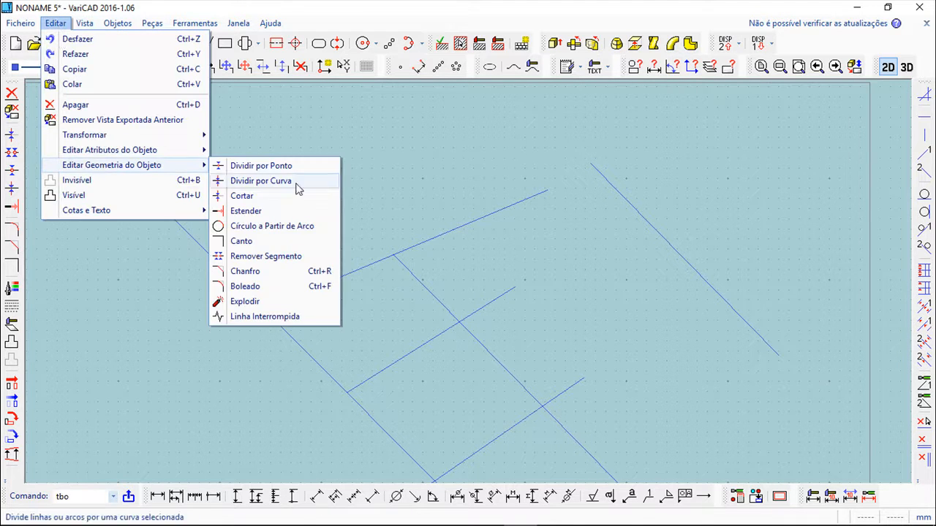
pyautogui.click(246, 211)
pyautogui.scroll(-2, 564, 309)
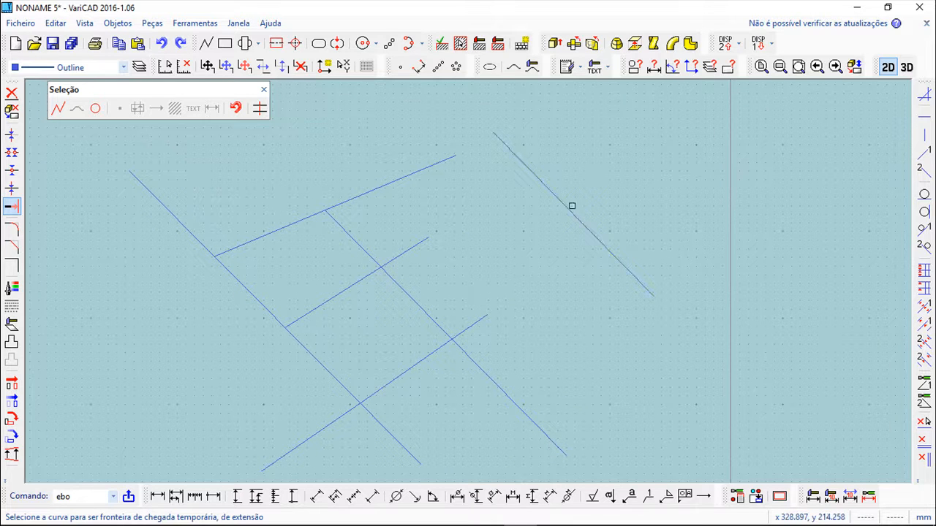
pyautogui.click(560, 201)
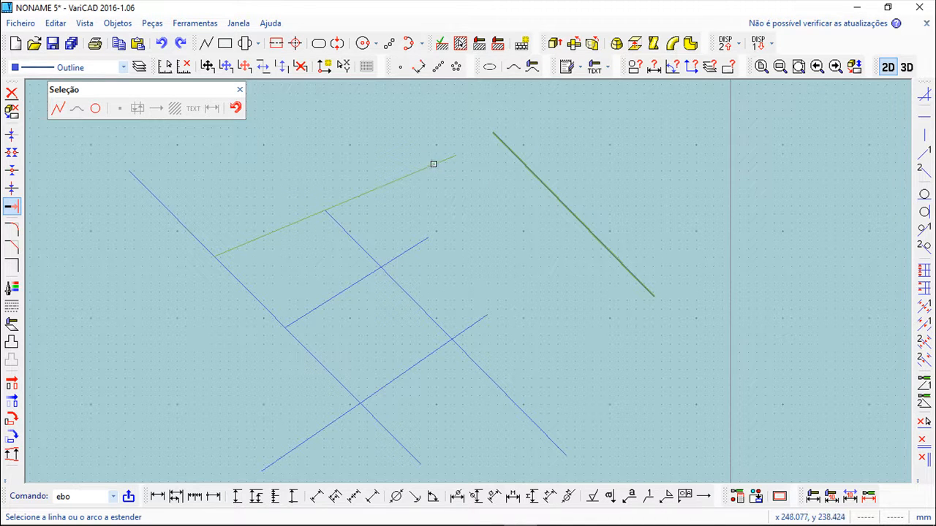
pyautogui.click(431, 167)
pyautogui.click(420, 246)
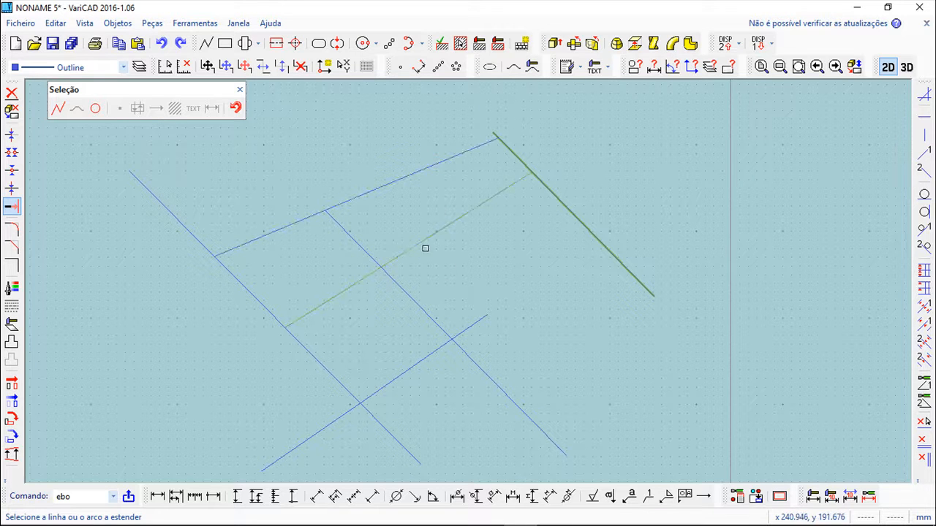
pyautogui.click(481, 319)
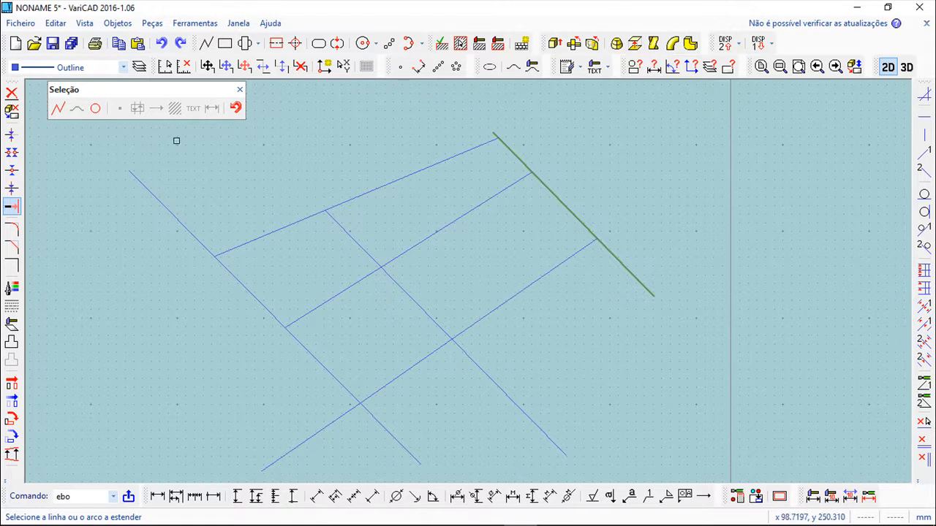
pyautogui.click(239, 89)
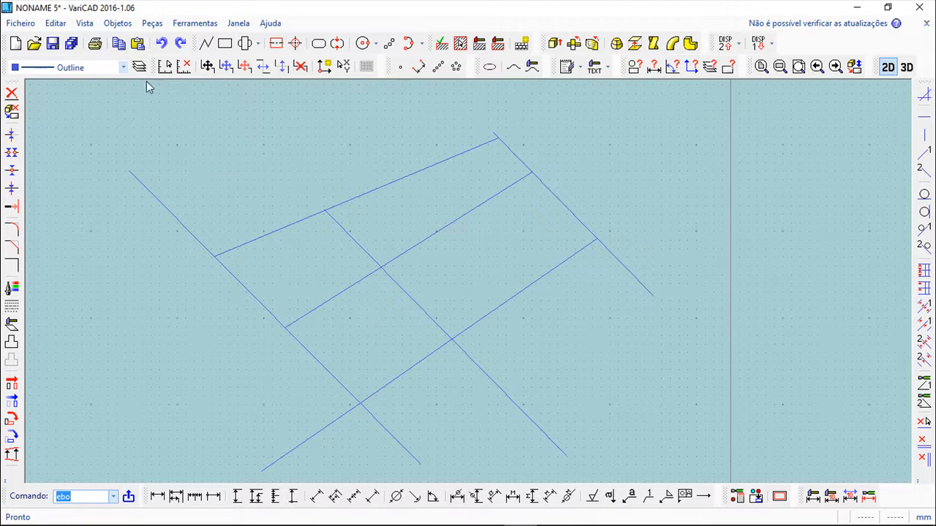
# Step: Draw a three-point arc, bulging left, in the free area left of the leftmost descending line
pyautogui.click(55, 22)
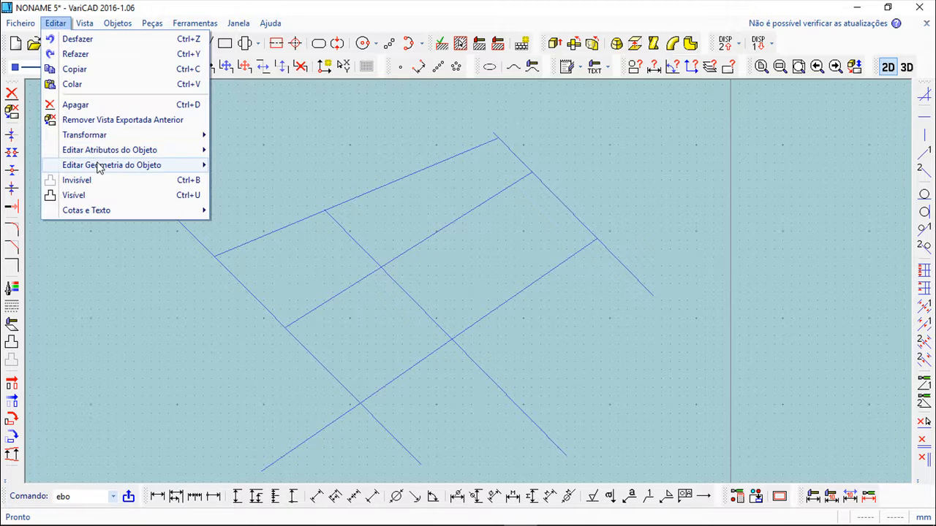
pyautogui.moveTo(119, 165)
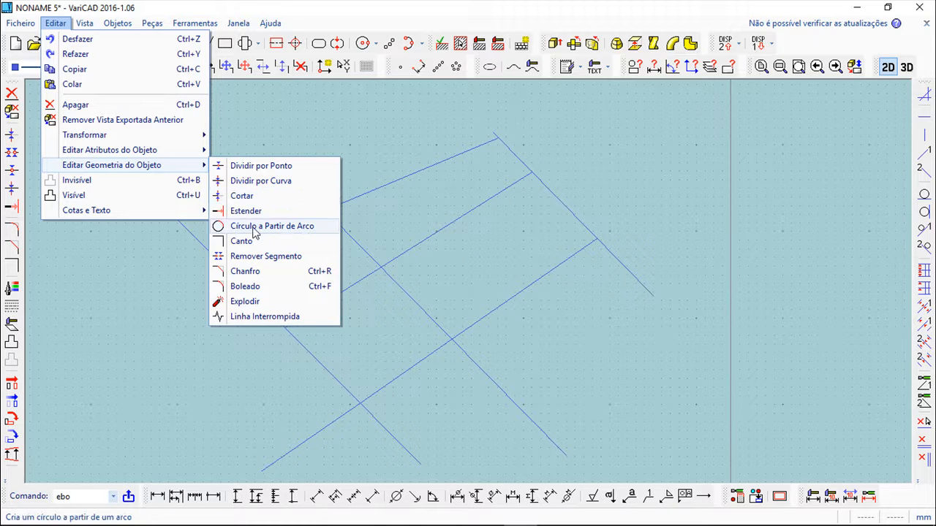
pyautogui.click(236, 7)
pyautogui.click(420, 65)
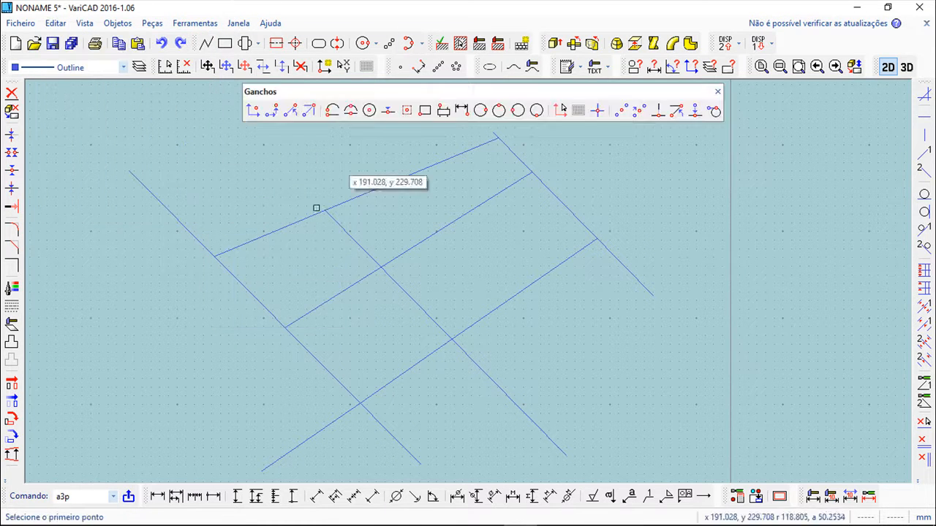
pyautogui.click(123, 382)
pyautogui.click(97, 326)
pyautogui.rightClick(134, 263)
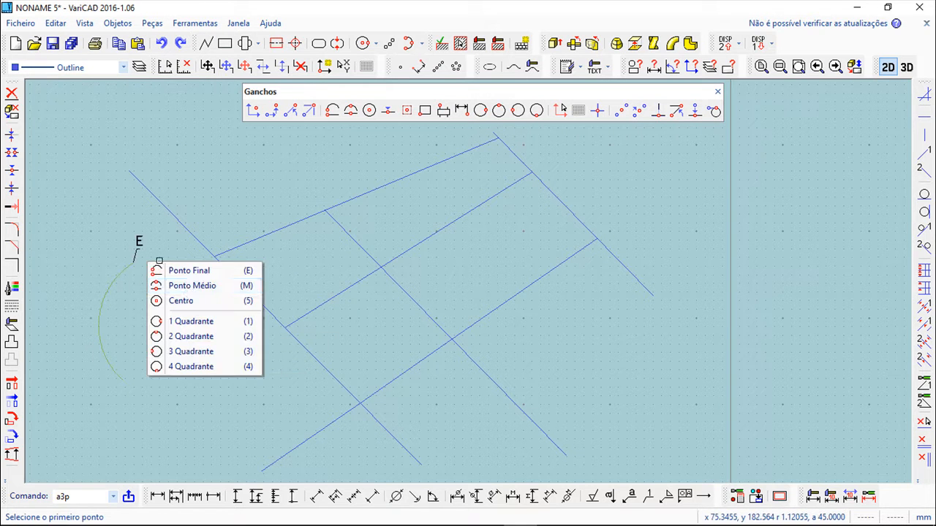
pyautogui.click(189, 289)
pyautogui.moveTo(174, 300); pyautogui.dragTo(330, 298, button='middle')
pyautogui.scroll(2, 366, 322)
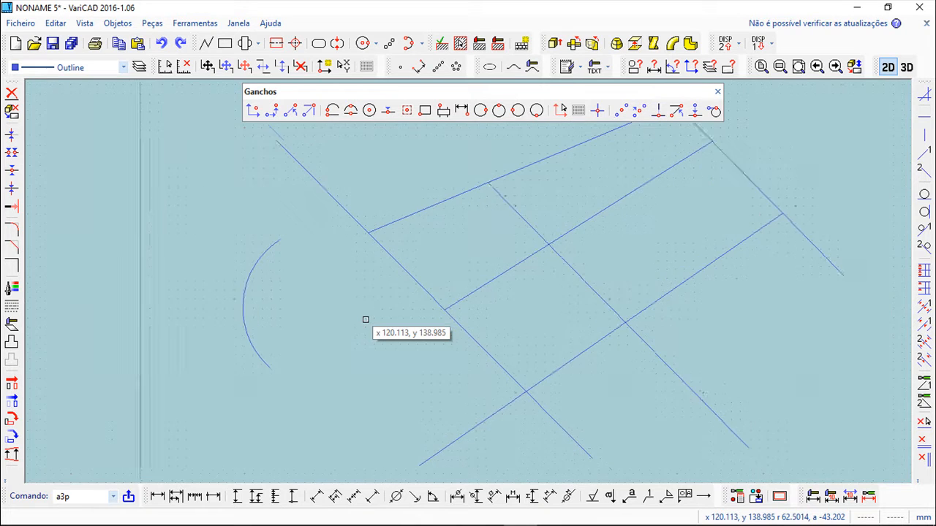
pyautogui.scroll(-2, 335, 326)
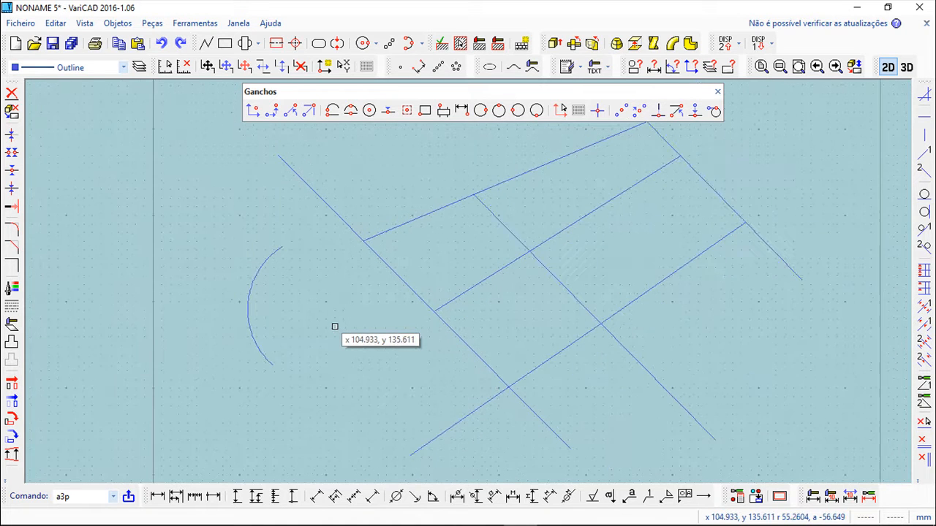
pyautogui.click(718, 92)
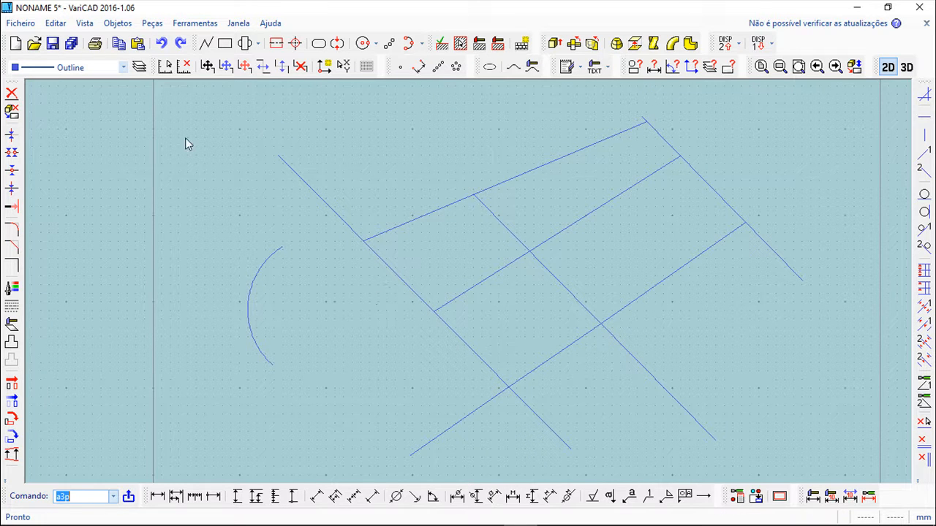
# Step: Convert the arc into a full circle with Círculo a Partir de Arco
pyautogui.click(51, 24)
pyautogui.moveTo(106, 170)
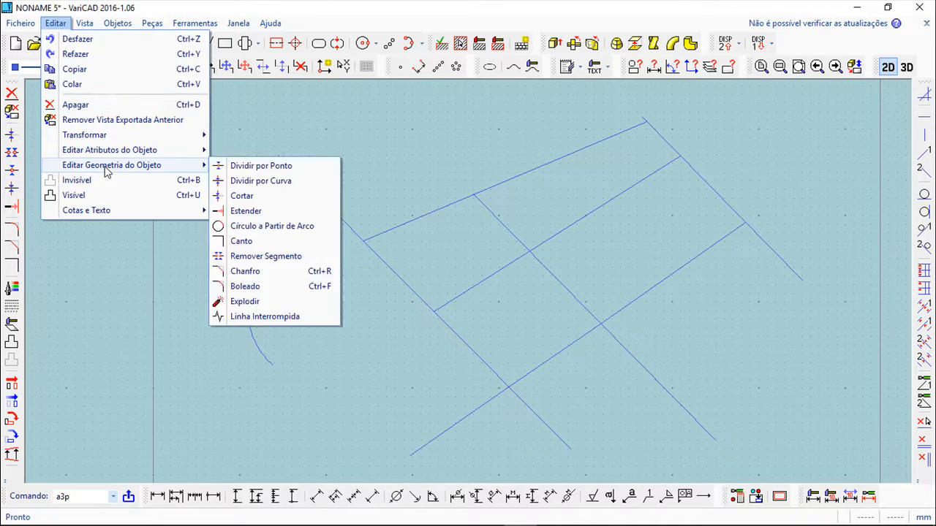
pyautogui.click(252, 226)
pyautogui.click(263, 263)
pyautogui.click(263, 263)
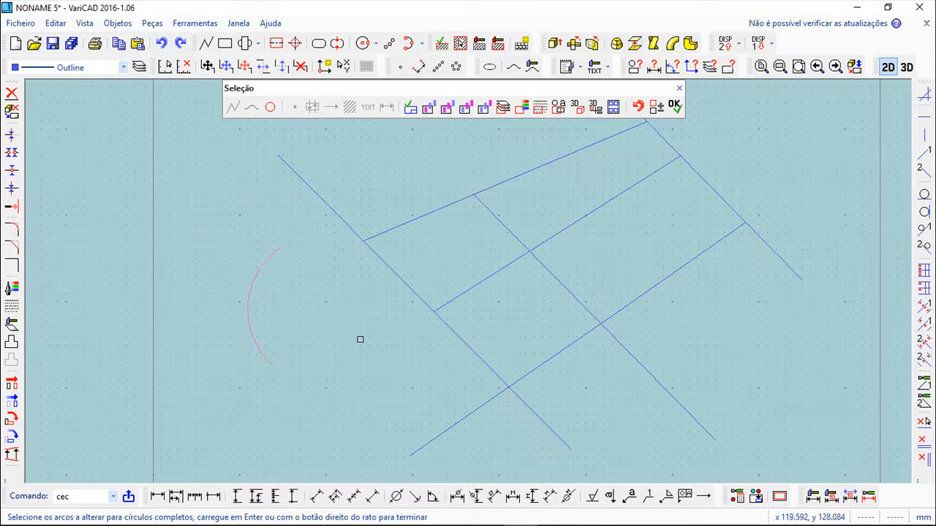
pyautogui.press('Return')
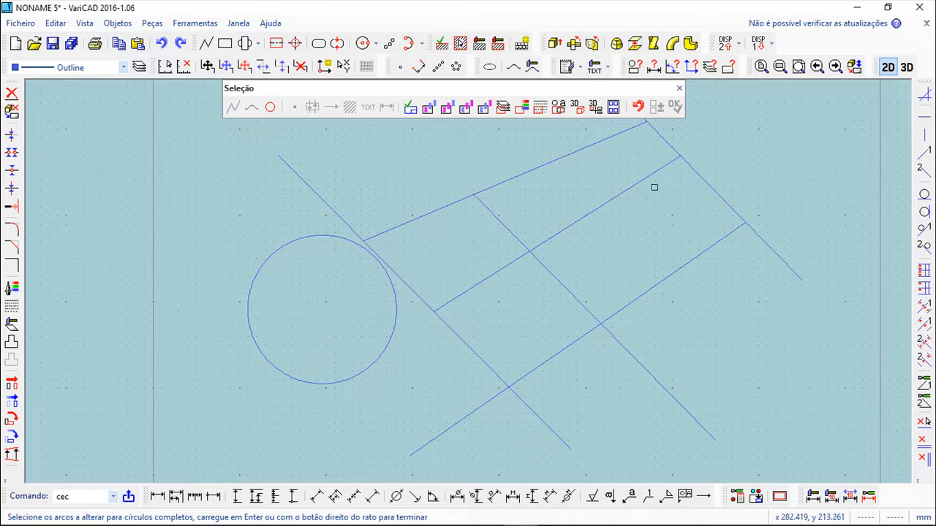
pyautogui.click(680, 89)
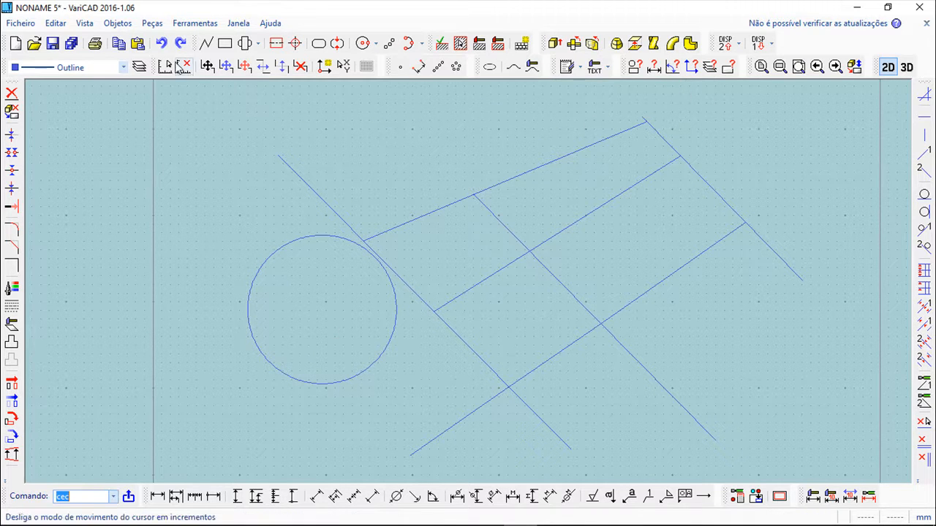
# Step: Remove the segment of the rightmost descending line between the middle and lowest rising lines with Remover Segmento
pyautogui.click(55, 24)
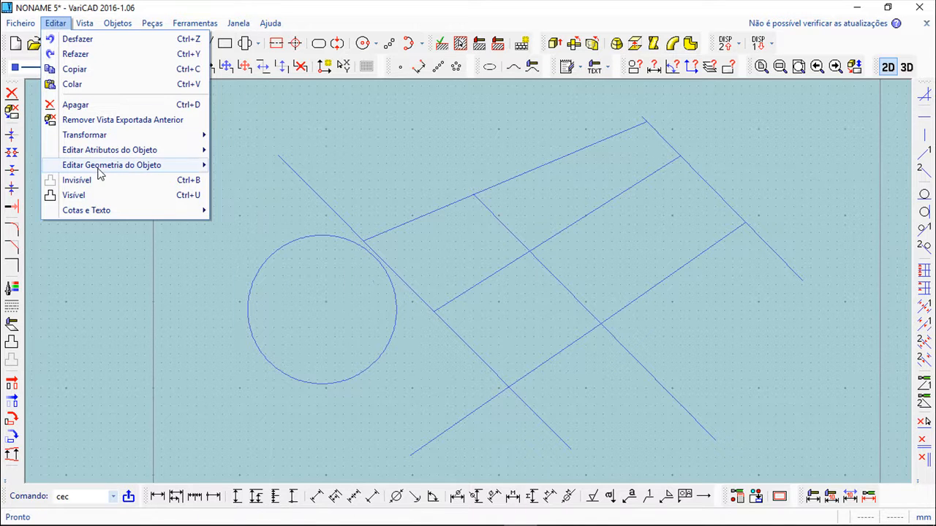
pyautogui.moveTo(103, 168)
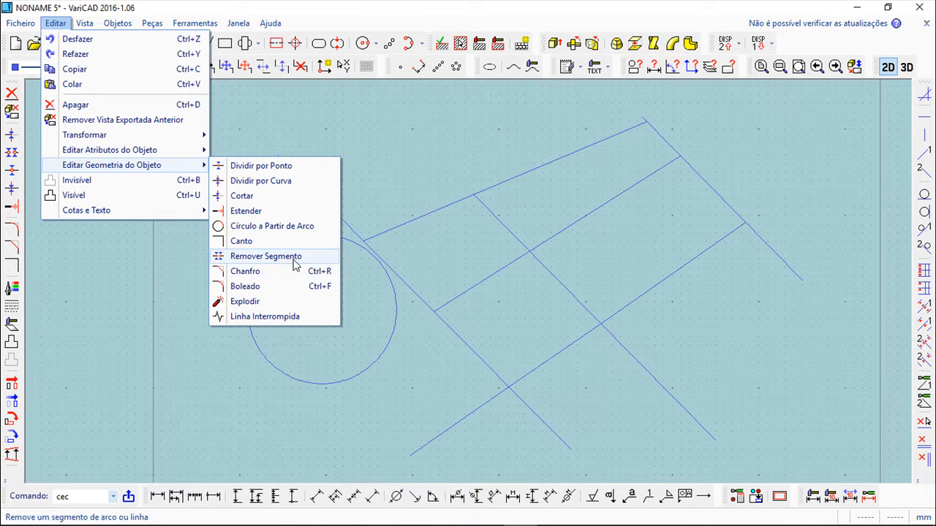
pyautogui.click(257, 257)
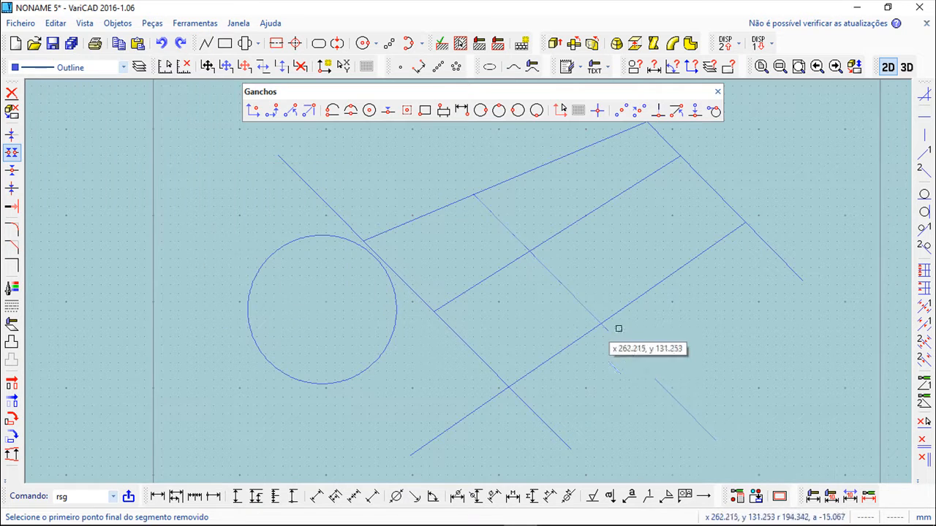
pyautogui.moveTo(621, 240); pyautogui.dragTo(606, 370, button='middle')
pyautogui.moveTo(586, 212); pyautogui.dragTo(546, 240, button='middle')
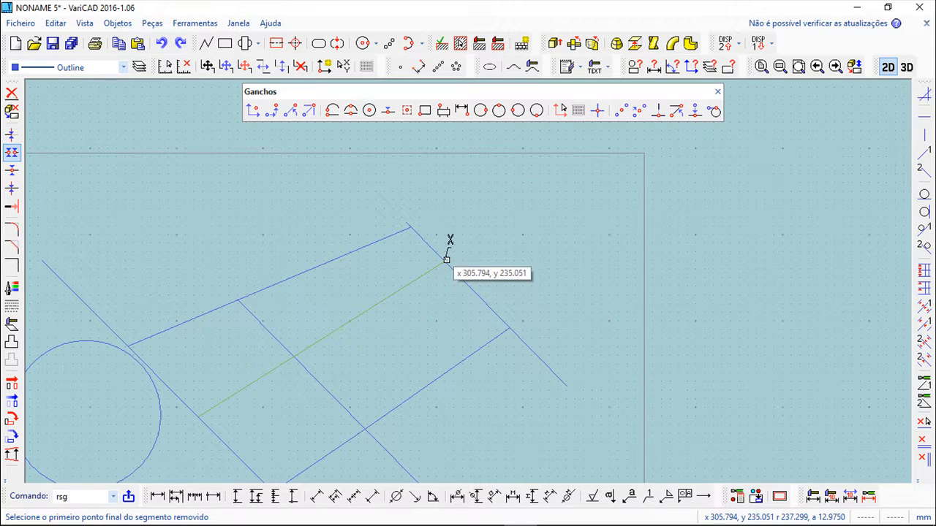
pyautogui.click(447, 259)
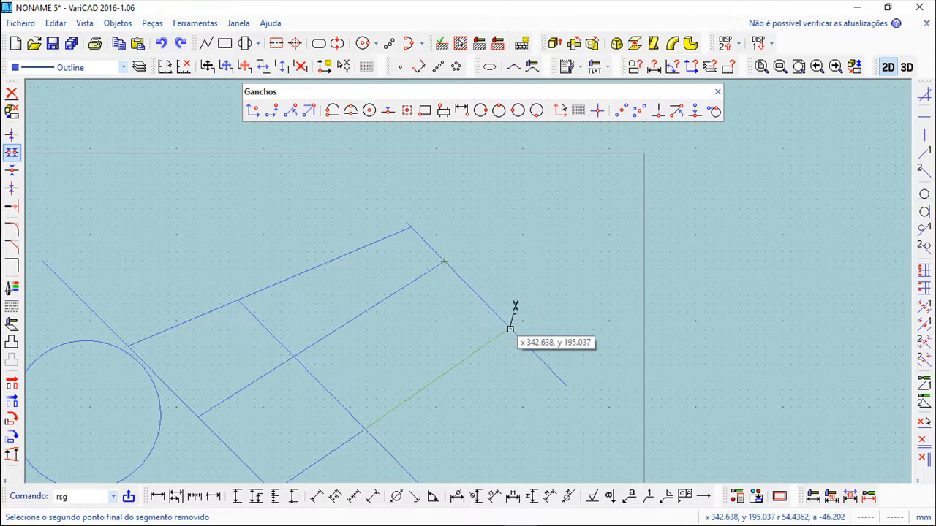
pyautogui.click(509, 329)
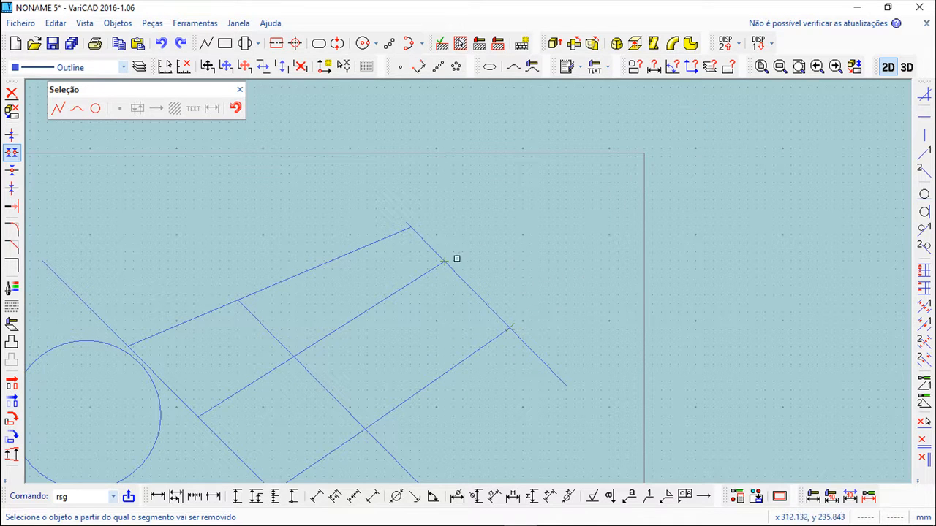
pyautogui.click(488, 304)
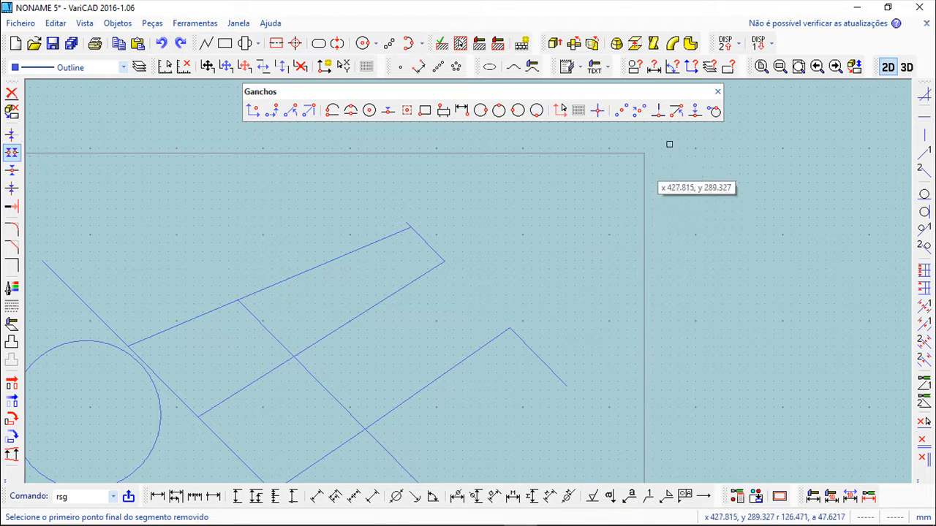
pyautogui.moveTo(349, 353); pyautogui.dragTo(402, 263, button='middle')
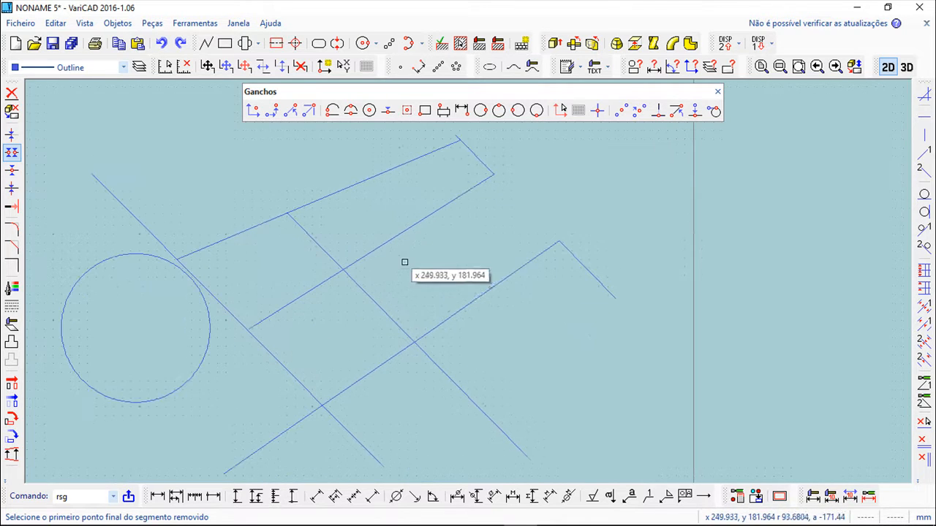
pyautogui.click(718, 91)
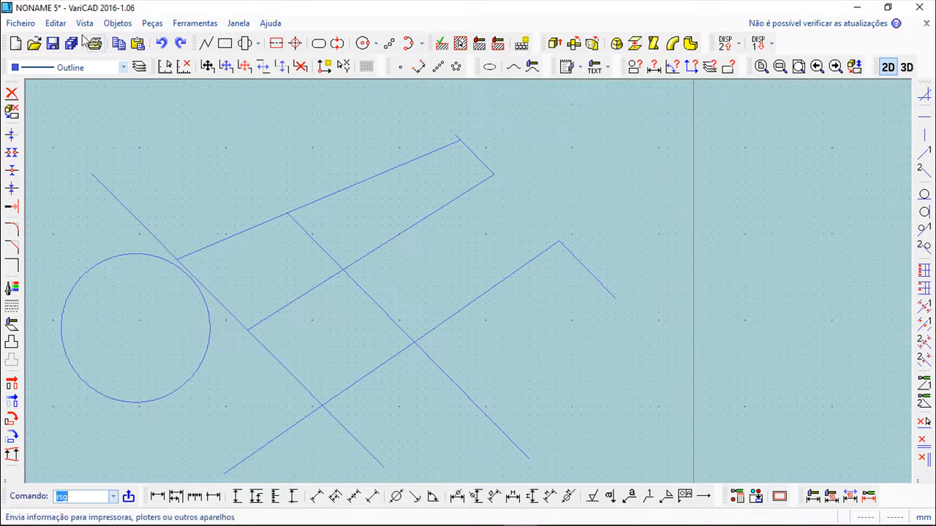
# Step: Create a corner with Canto between the middle rising line and the middle descending line, keeping the right and lower portions
pyautogui.click(57, 24)
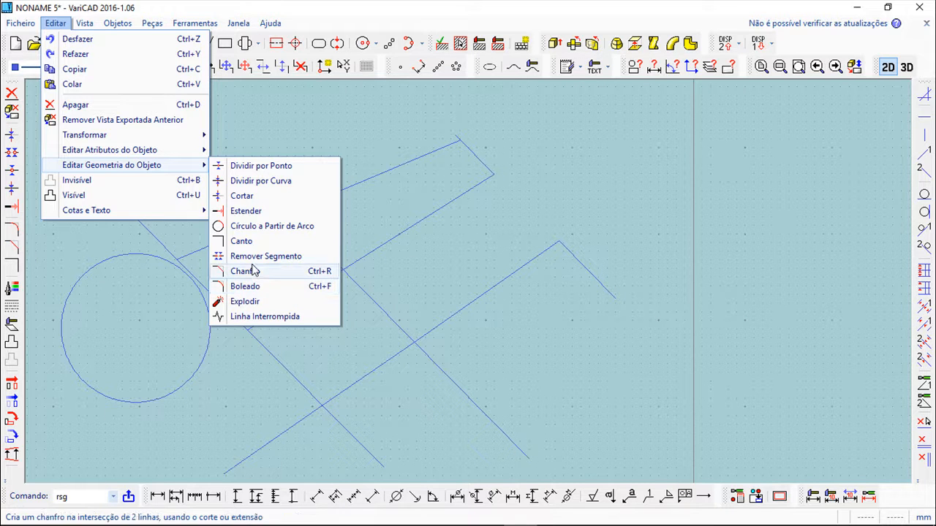
pyautogui.click(271, 242)
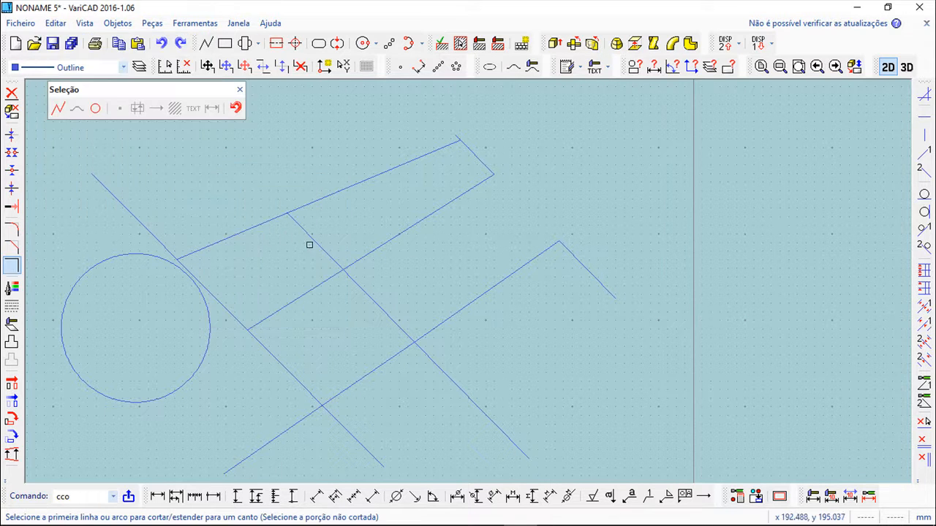
pyautogui.scroll(2, 383, 279)
pyautogui.scroll(1, 372, 277)
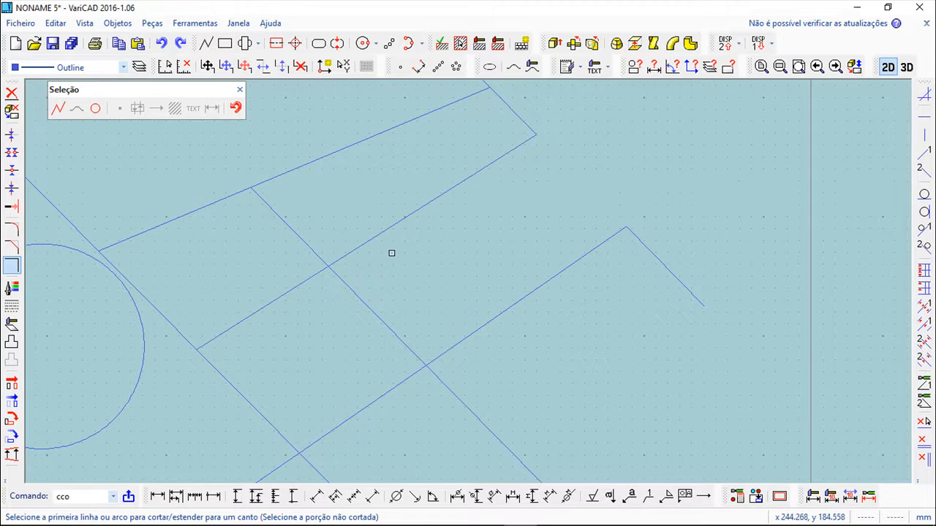
pyautogui.scroll(1, 388, 259)
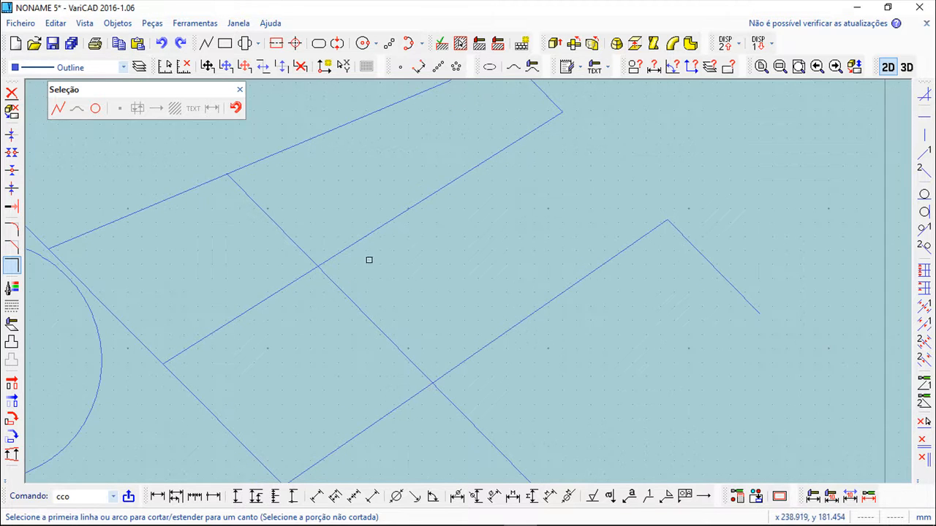
pyautogui.click(334, 256)
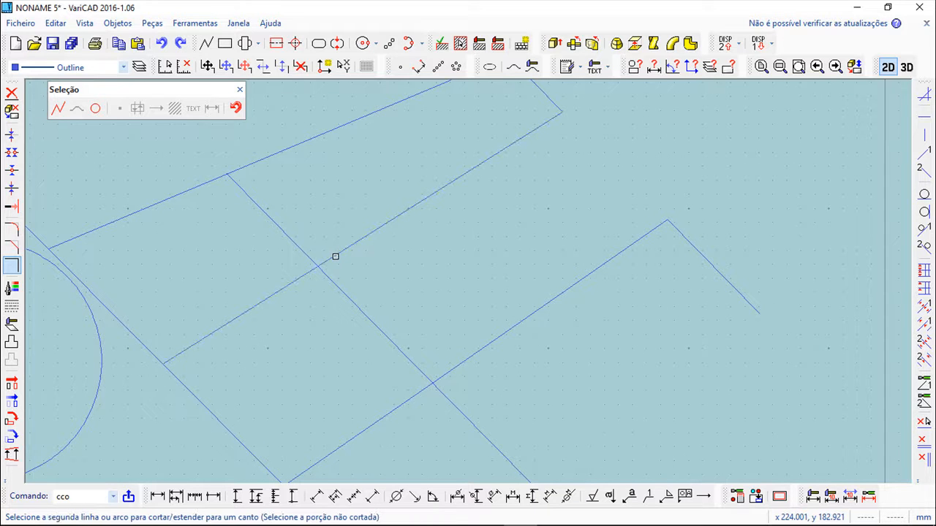
pyautogui.click(333, 279)
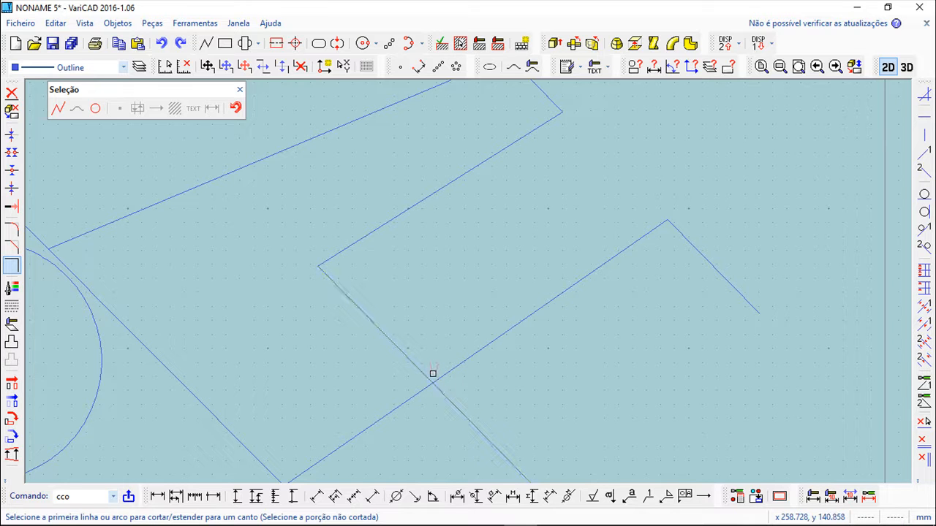
pyautogui.click(432, 374)
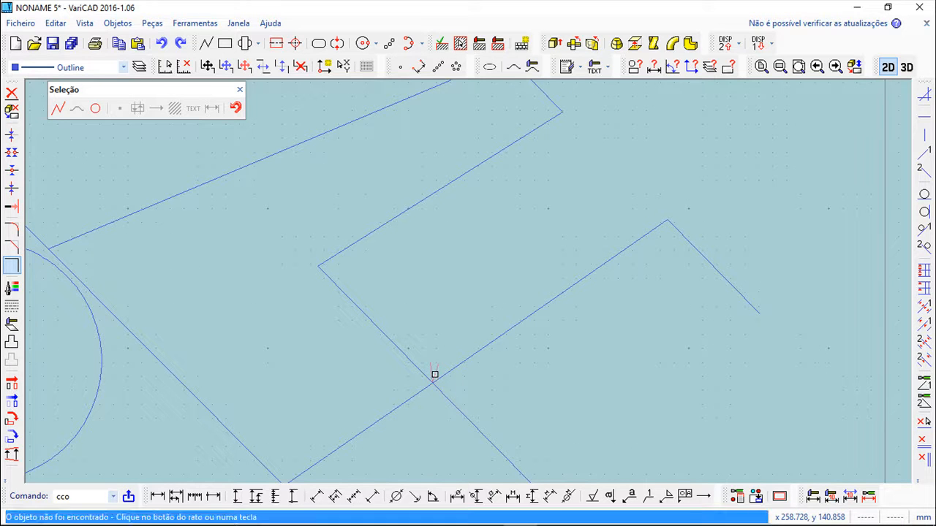
pyautogui.press('Escape')
pyautogui.press('Escape')
pyautogui.press('Return')
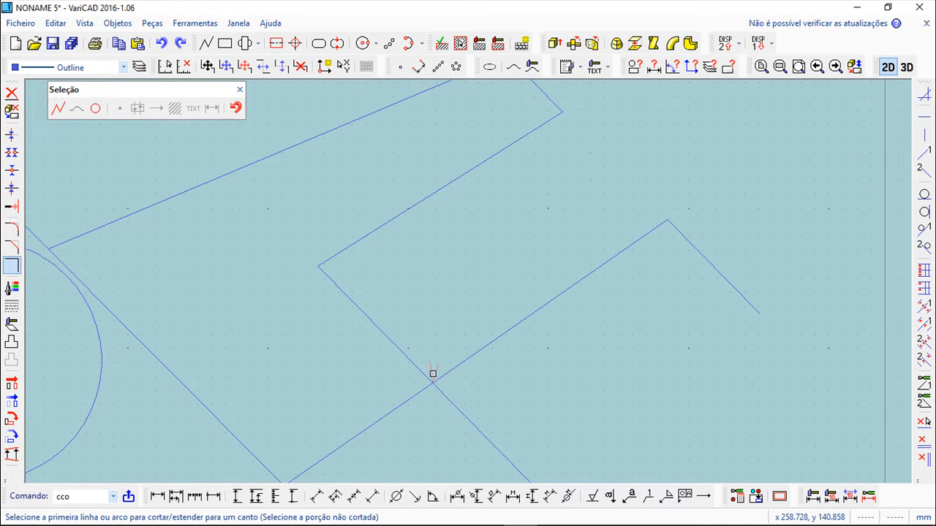
pyautogui.click(433, 373)
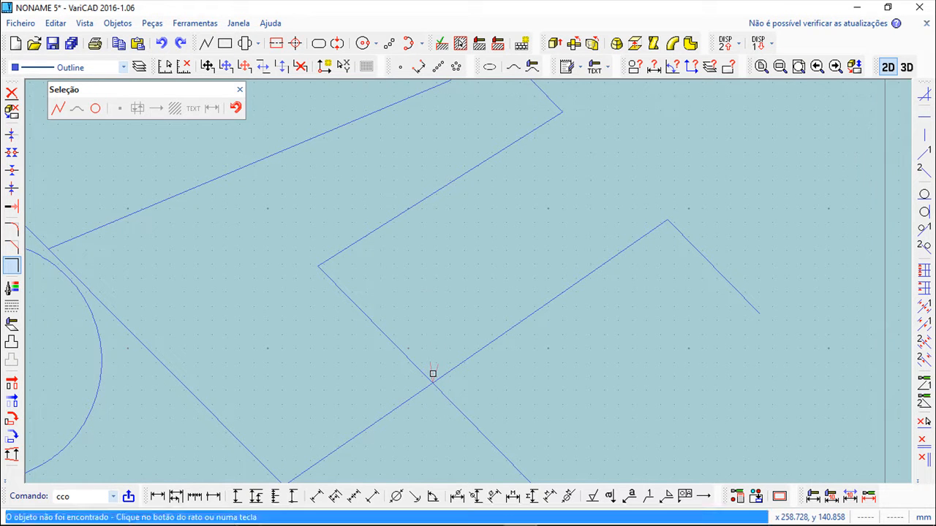
pyautogui.press('Escape')
pyautogui.press('Escape')
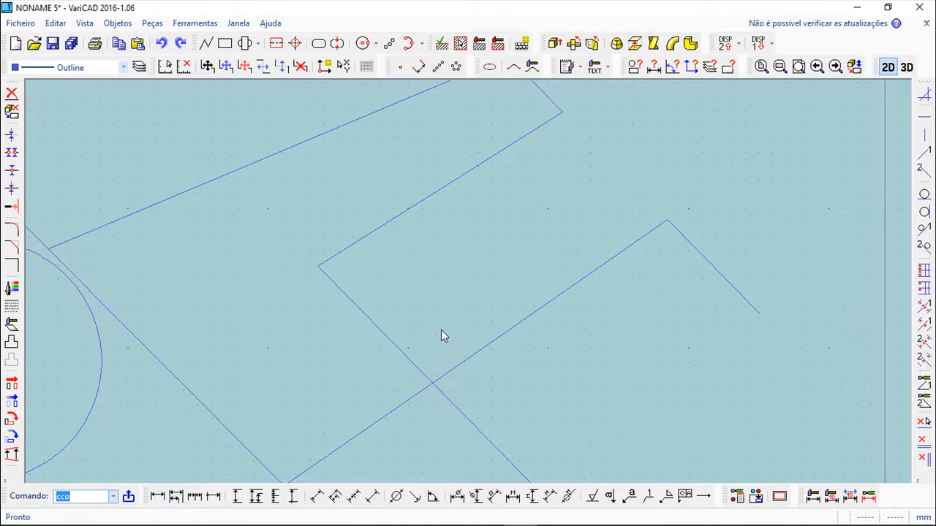
# Step: Create a corner with Canto where the middle descending line meets the lowest rising line, keeping the descending line's upper portion
pyautogui.moveTo(438, 335); pyautogui.dragTo(431, 234, button='middle')
pyautogui.scroll(1, 430, 234)
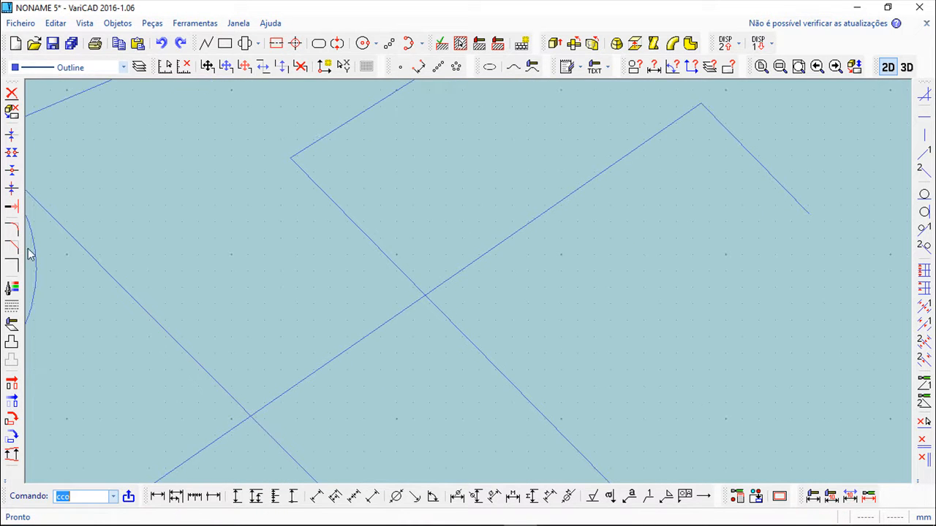
pyautogui.click(55, 23)
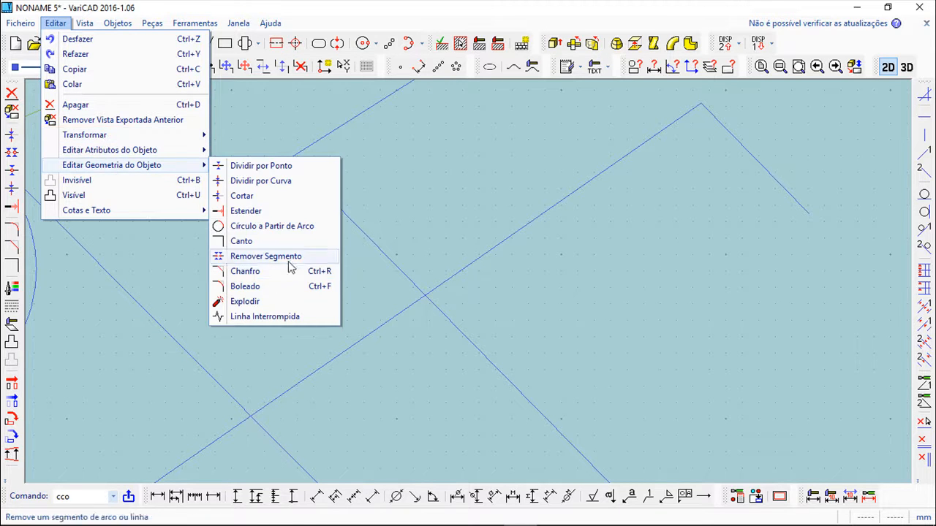
pyautogui.click(255, 241)
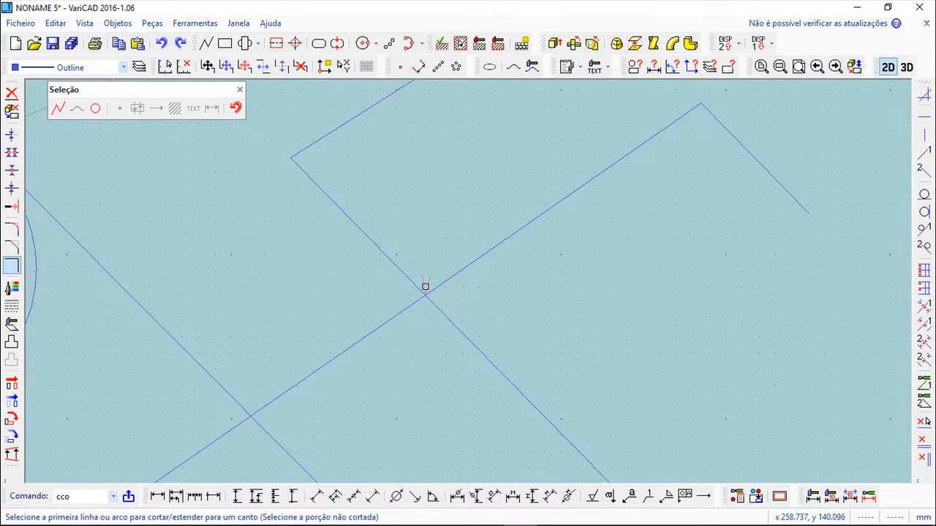
pyautogui.click(425, 287)
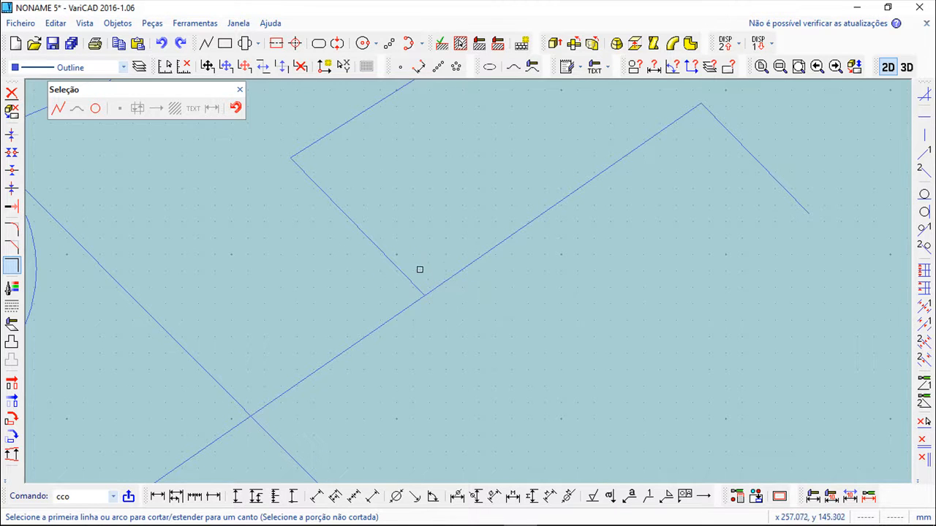
pyautogui.scroll(-2, 421, 261)
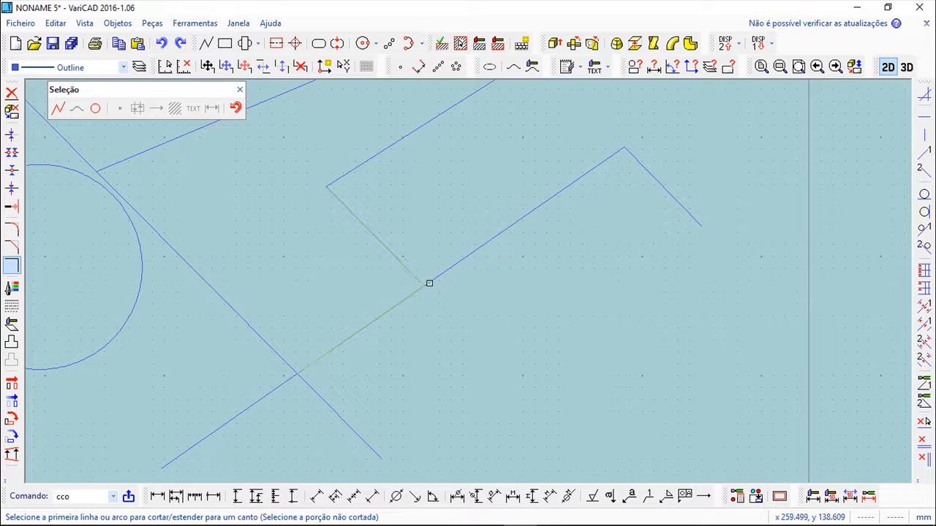
# Step: Round the long descending line's upper portion into the lowest rising line's upper portion with Boleado, radius 30, trimming only the rising line
pyautogui.scroll(-1, 417, 234)
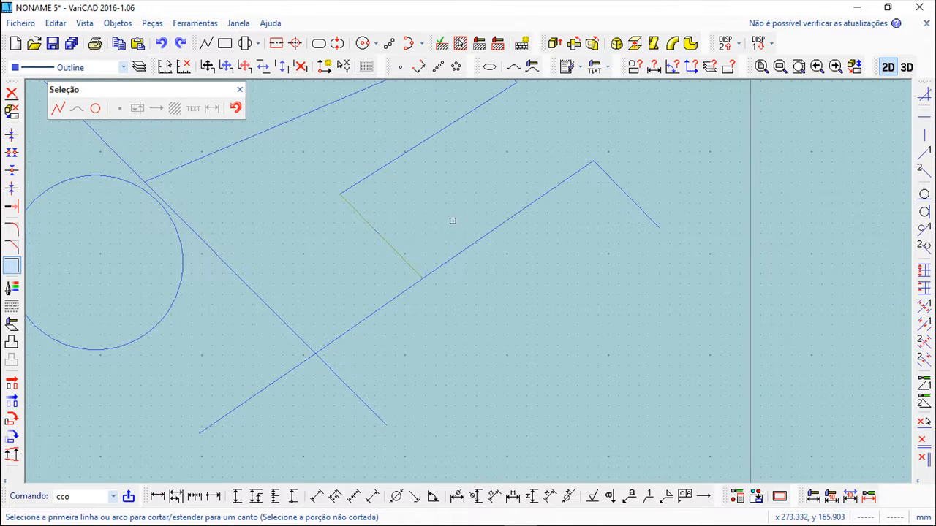
pyautogui.moveTo(282, 253); pyautogui.dragTo(387, 241, button='middle')
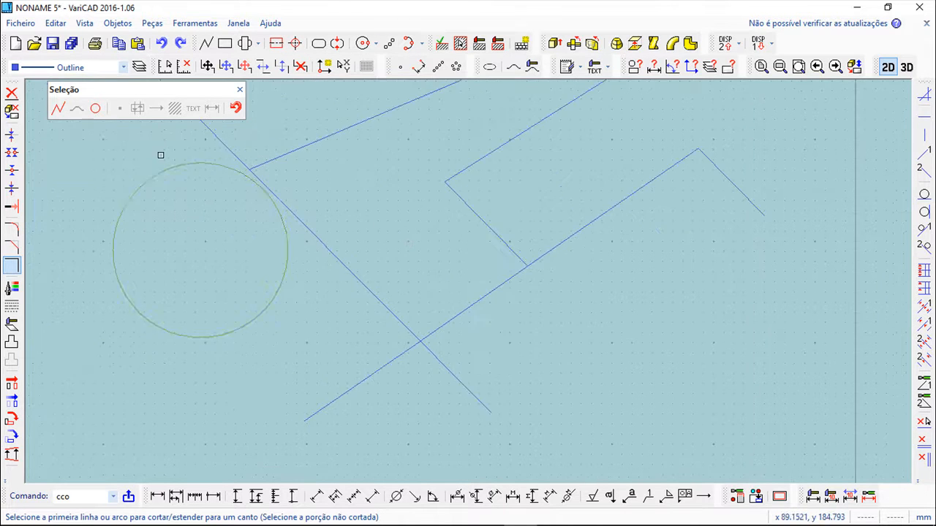
pyautogui.click(57, 23)
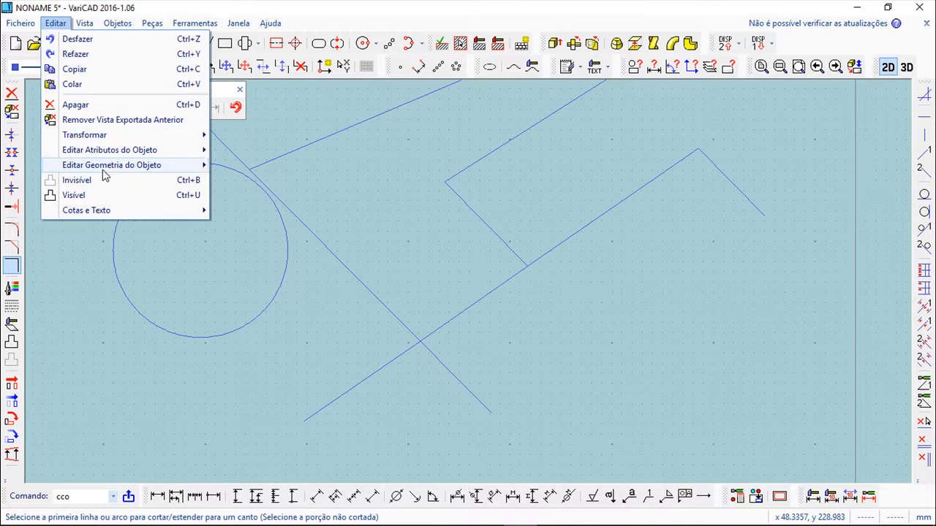
pyautogui.moveTo(165, 168)
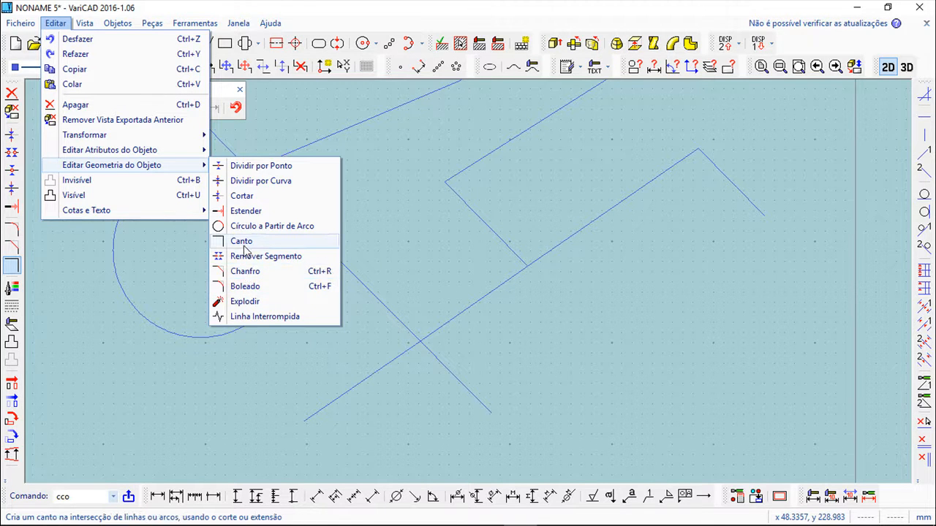
pyautogui.click(245, 286)
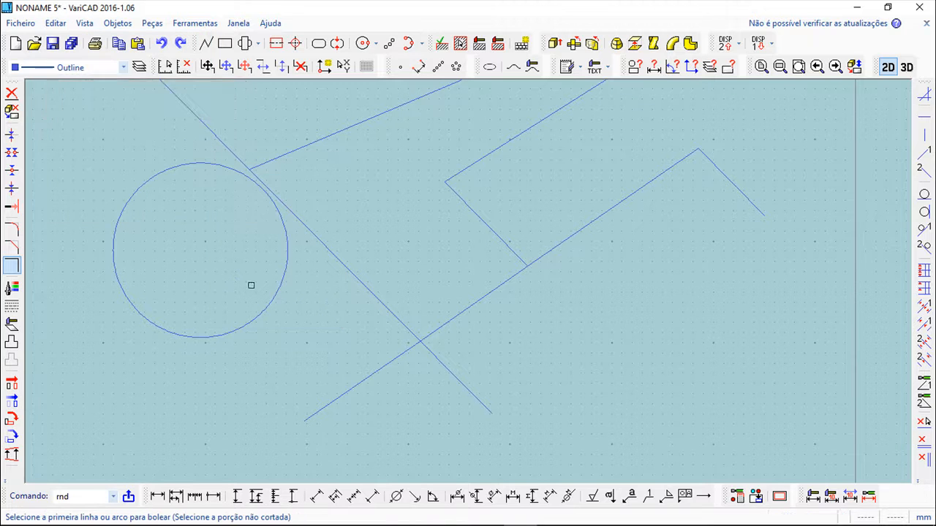
pyautogui.scroll(2, 418, 312)
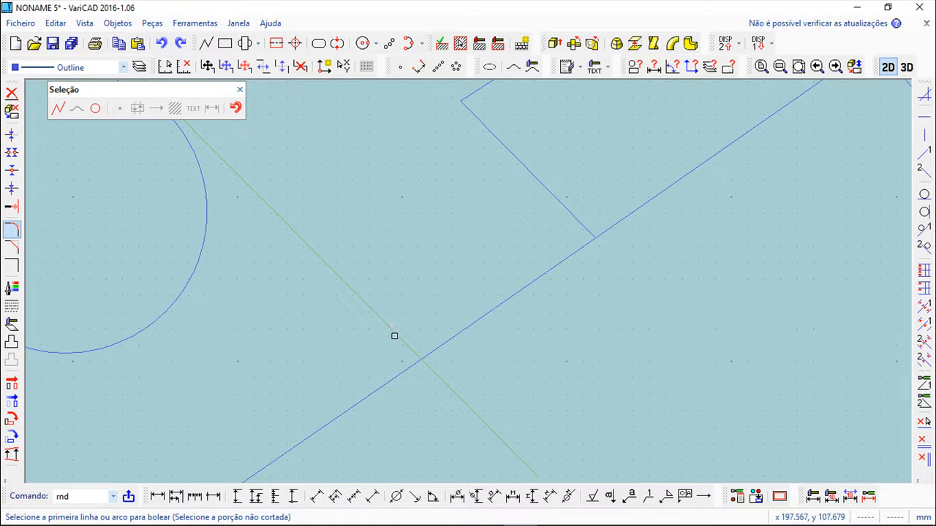
pyautogui.click(397, 334)
pyautogui.click(434, 345)
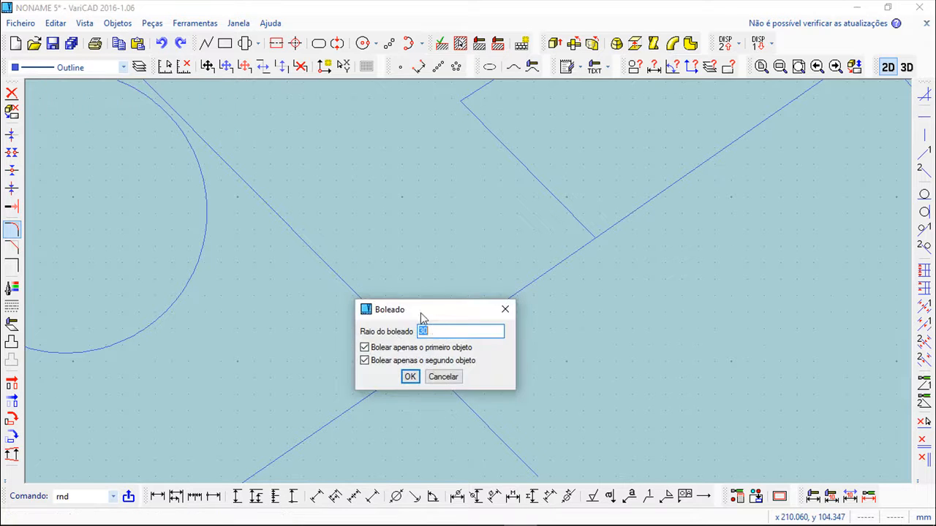
pyautogui.moveTo(434, 309); pyautogui.dragTo(684, 256)
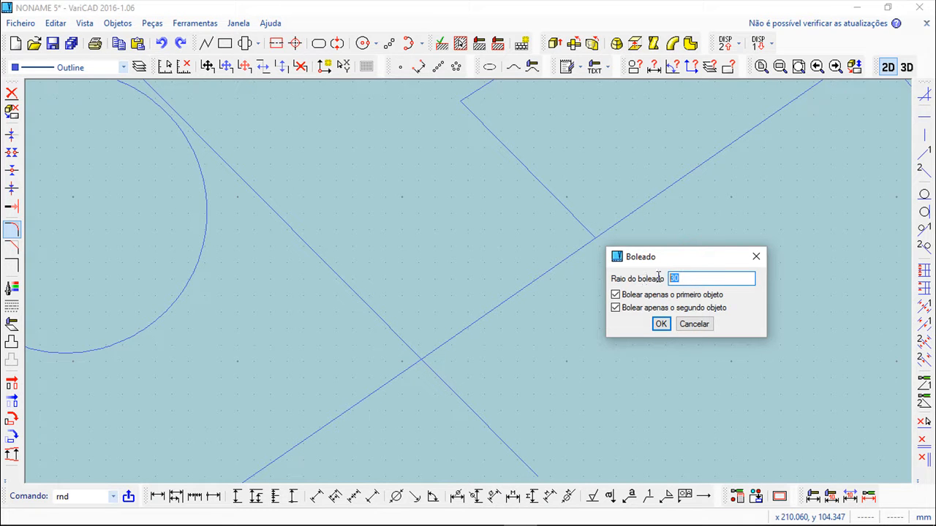
pyautogui.click(616, 295)
pyautogui.click(661, 324)
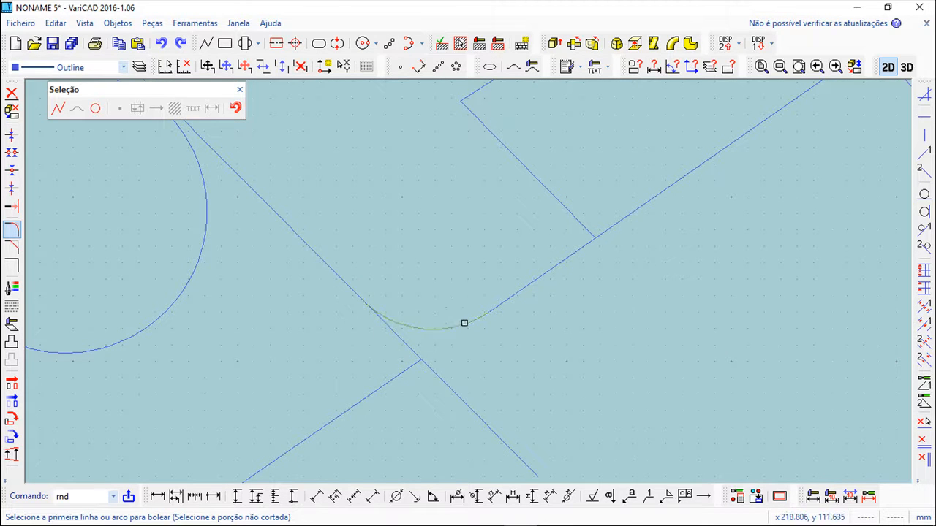
pyautogui.click(240, 91)
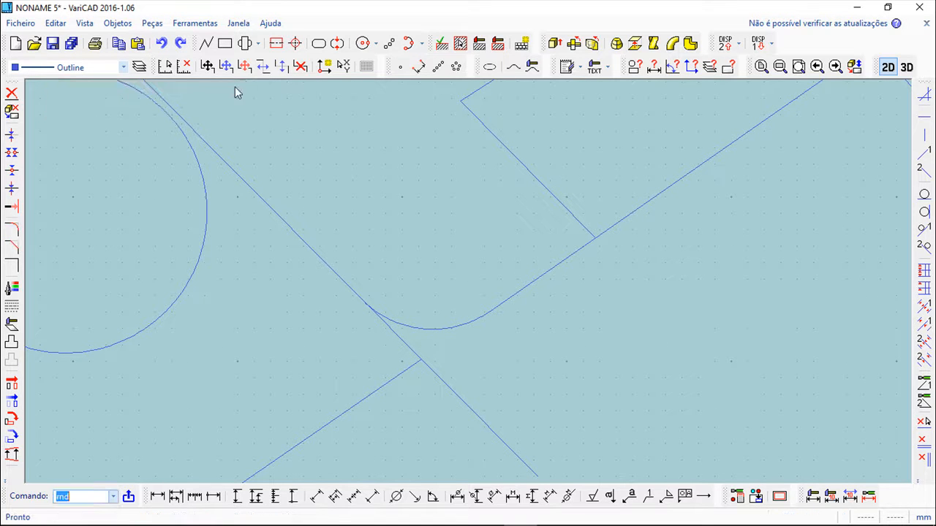
# Step: Draw a straight line joining the two ends of the fillet arc
pyautogui.click(207, 43)
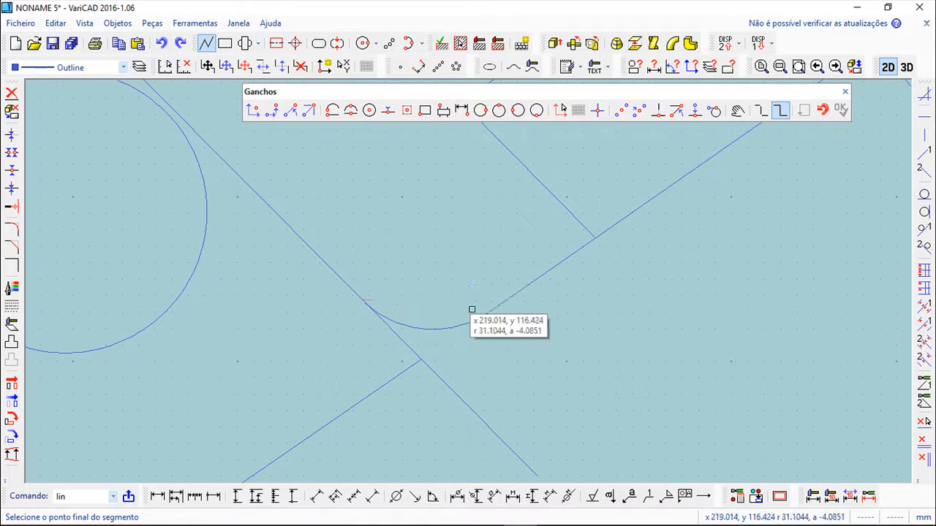
pyautogui.click(490, 313)
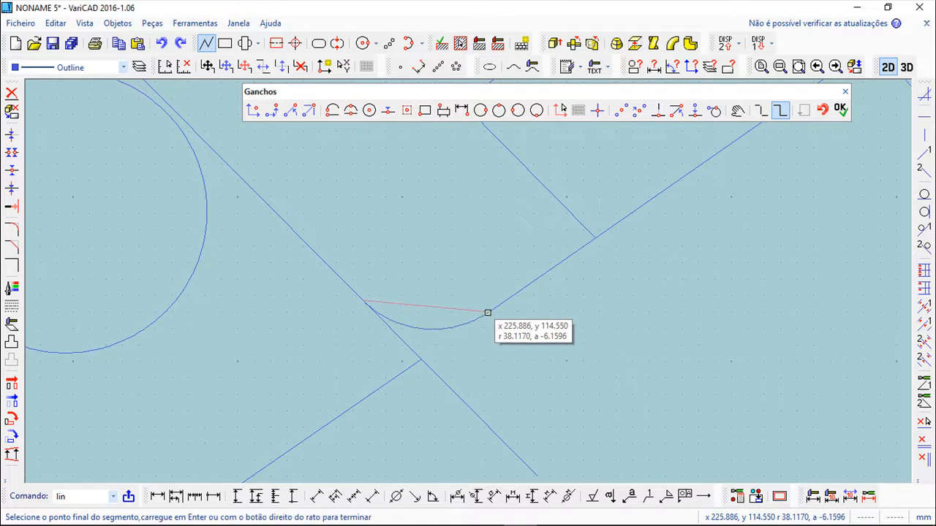
pyautogui.scroll(-1, 515, 317)
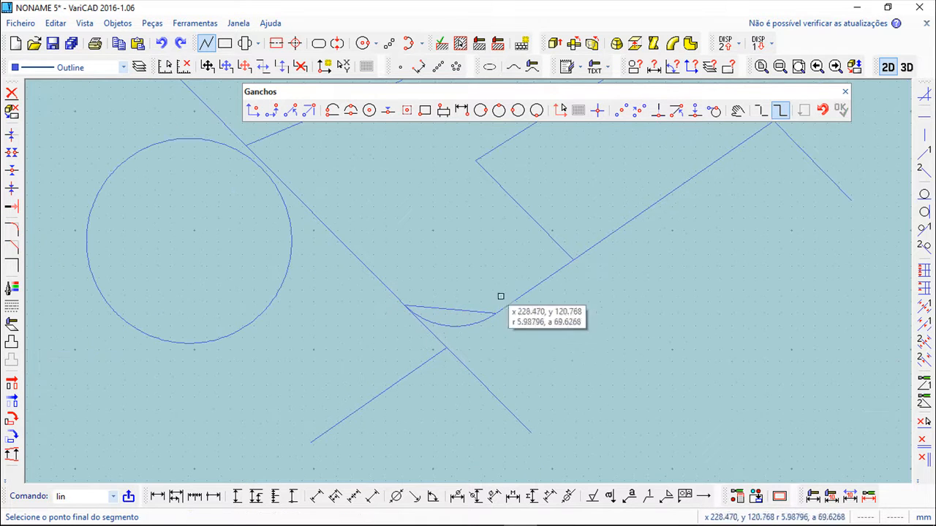
pyautogui.click(844, 92)
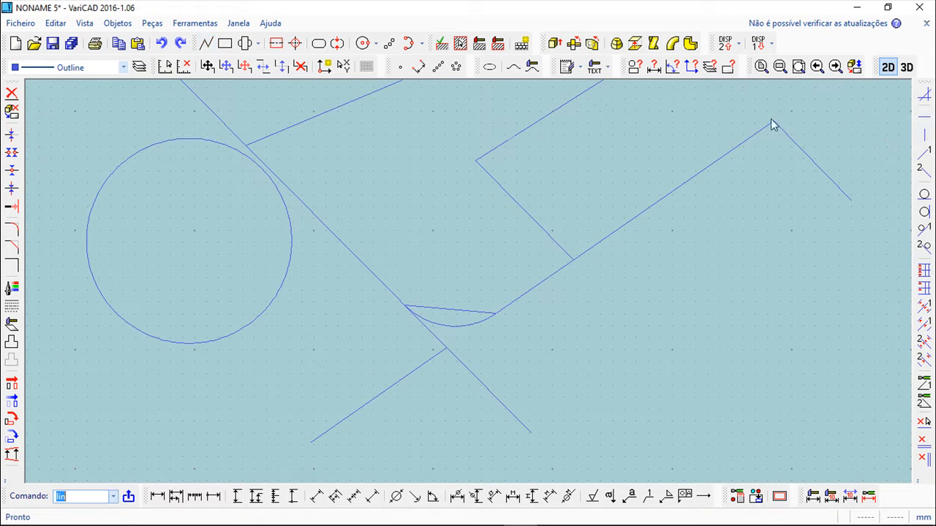
# Step: Convert the uppermost rising line into a break line with Linha Interrompida, placing four break marks spaced along it
pyautogui.scroll(-2, 394, 253)
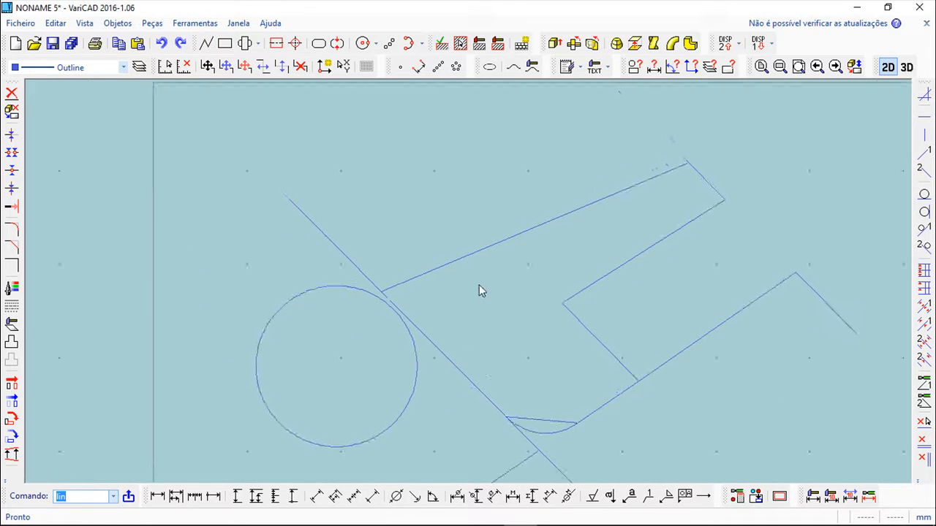
pyautogui.scroll(2, 284, 175)
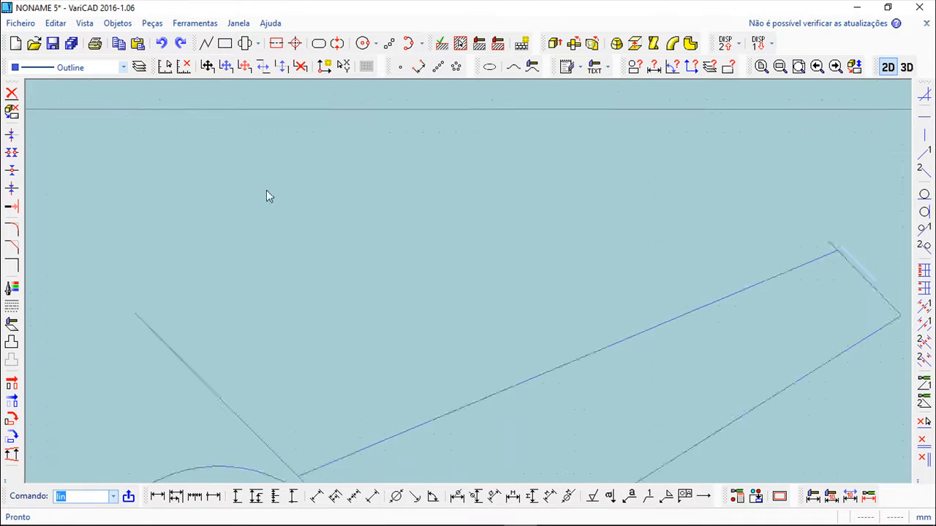
pyautogui.click(56, 23)
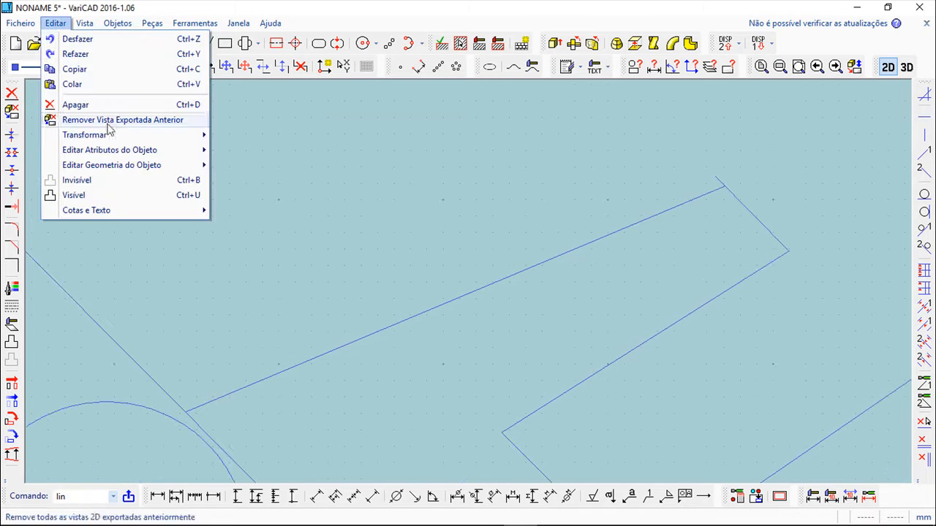
pyautogui.moveTo(118, 167)
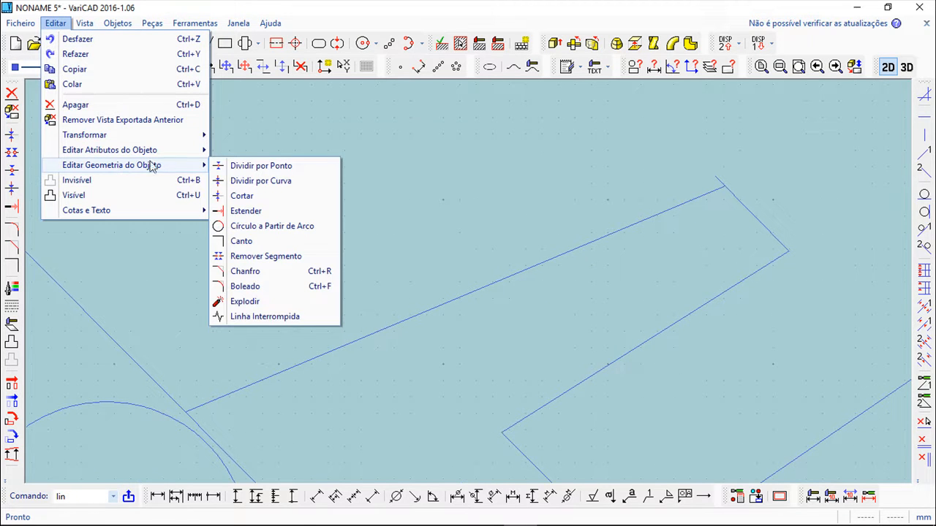
pyautogui.click(259, 318)
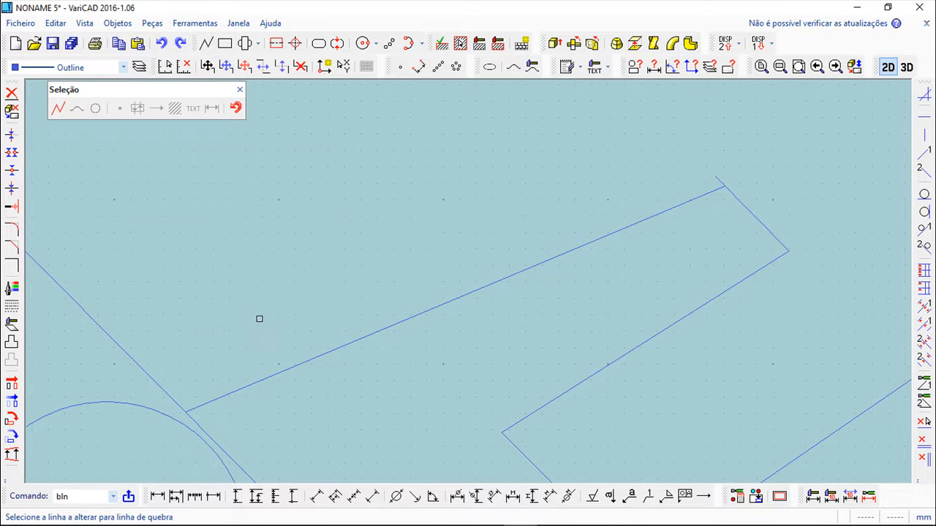
pyautogui.click(335, 349)
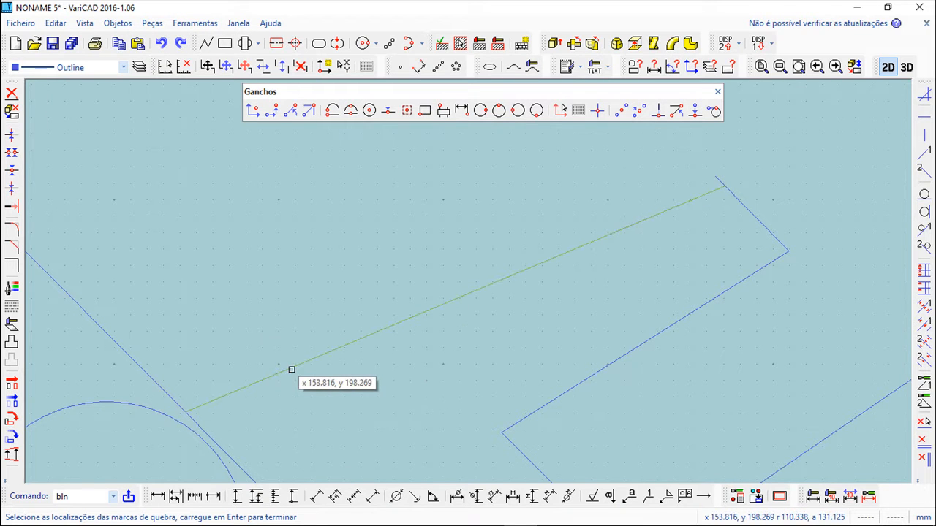
pyautogui.click(413, 317)
pyautogui.click(526, 270)
pyautogui.click(618, 231)
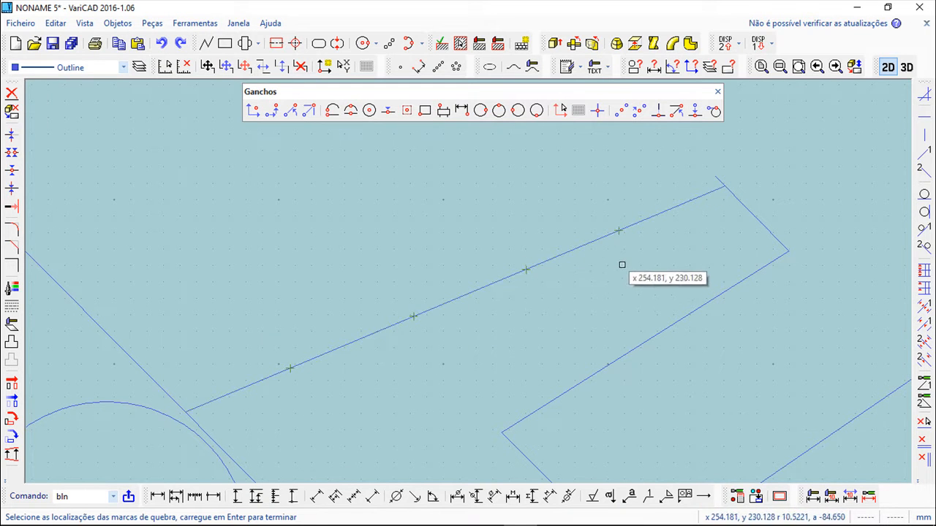
pyautogui.press('Return')
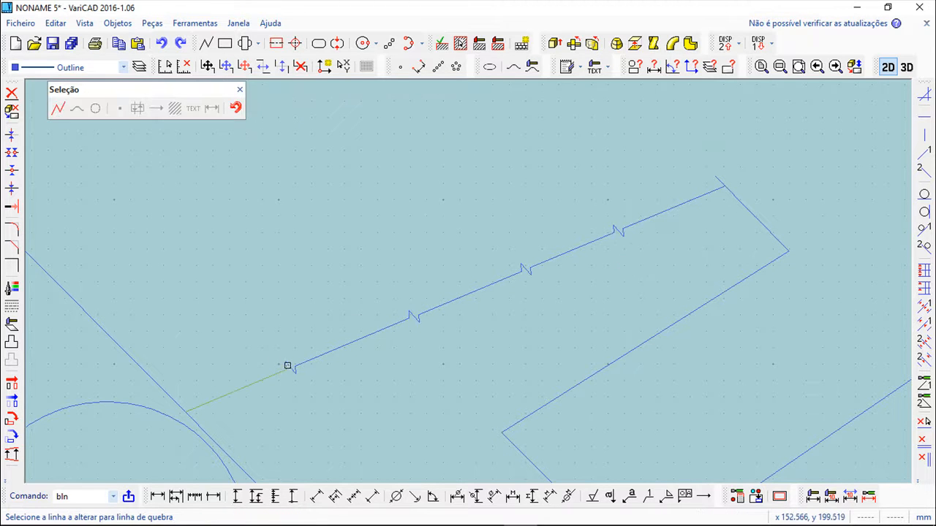
# Step: Draw a wave-shaped, five-point open spline in the empty area above the broken line
pyautogui.scroll(1, 451, 317)
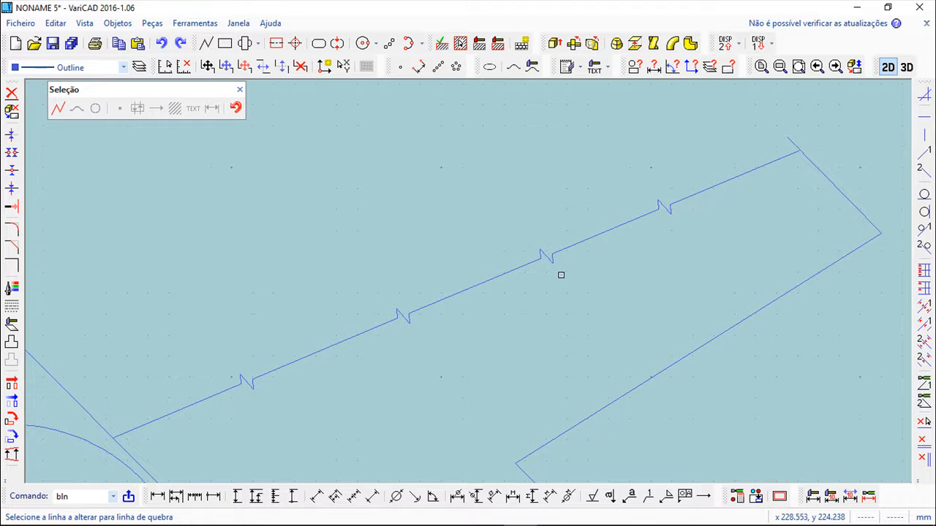
pyautogui.scroll(-2, 496, 344)
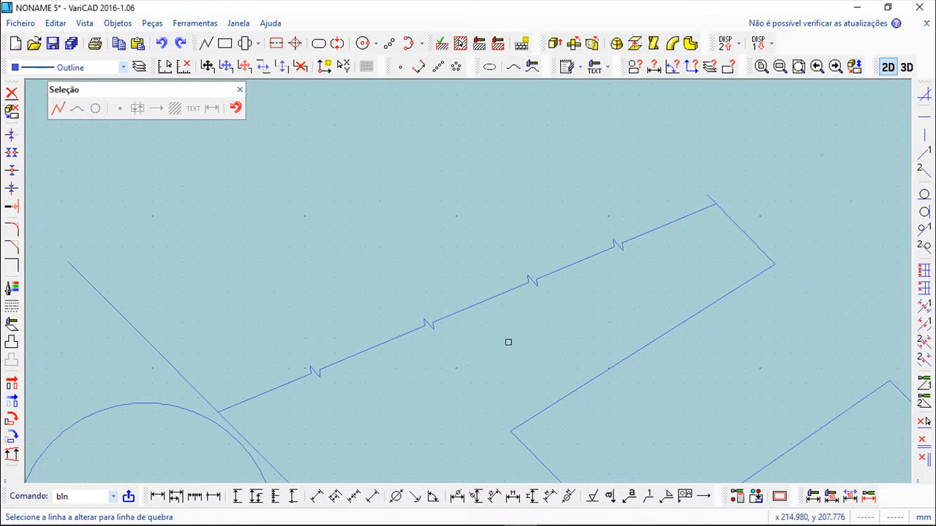
pyautogui.moveTo(533, 324); pyautogui.dragTo(472, 322, button='middle')
pyautogui.scroll(-1, 467, 320)
pyautogui.scroll(1, 468, 320)
pyautogui.scroll(-2, 469, 315)
pyautogui.moveTo(411, 273); pyautogui.dragTo(439, 355, button='middle')
pyautogui.scroll(1, 439, 319)
pyautogui.moveTo(443, 311); pyautogui.dragTo(418, 281, button='middle')
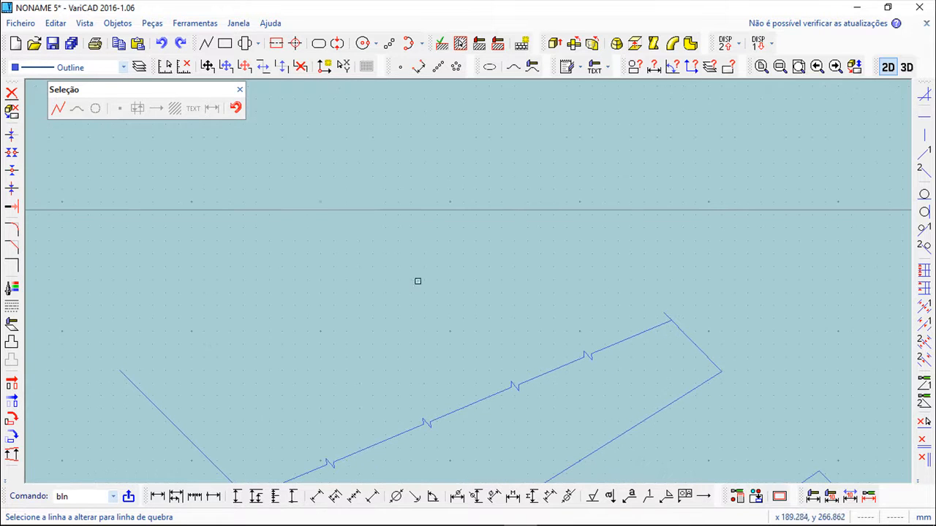
pyautogui.click(115, 24)
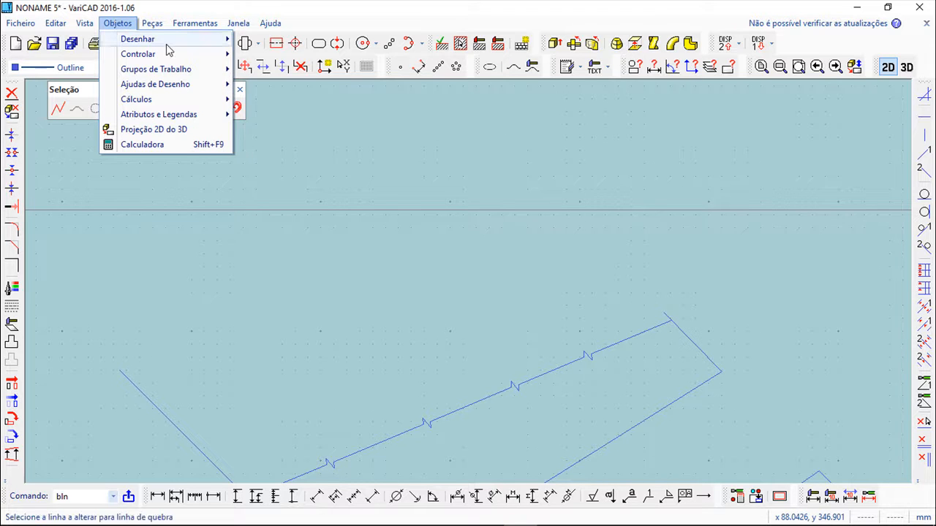
pyautogui.moveTo(163, 42)
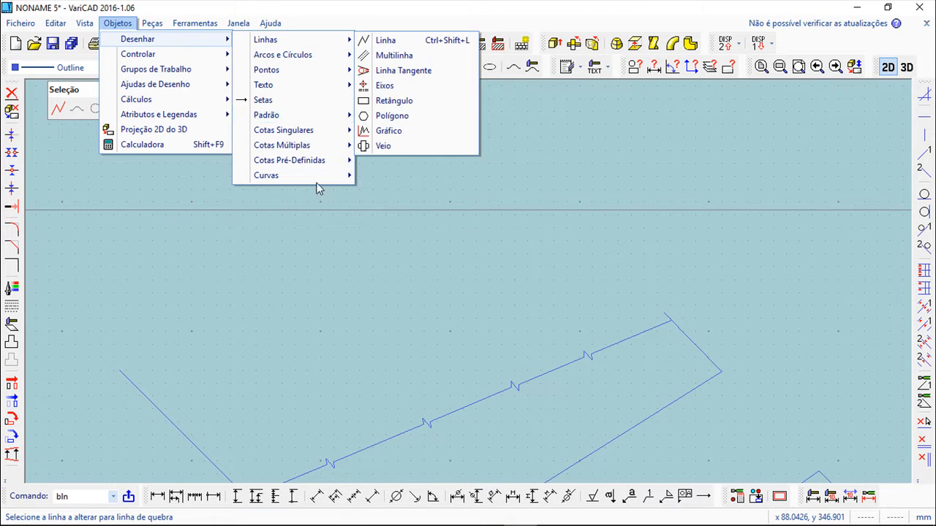
pyautogui.moveTo(319, 182)
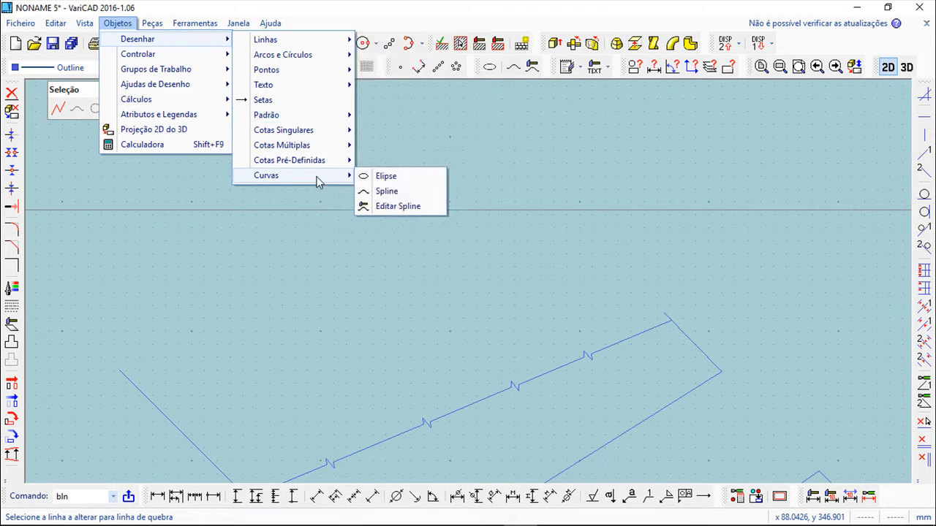
pyautogui.click(388, 192)
pyautogui.click(268, 243)
pyautogui.click(385, 332)
pyautogui.click(497, 245)
pyautogui.click(653, 303)
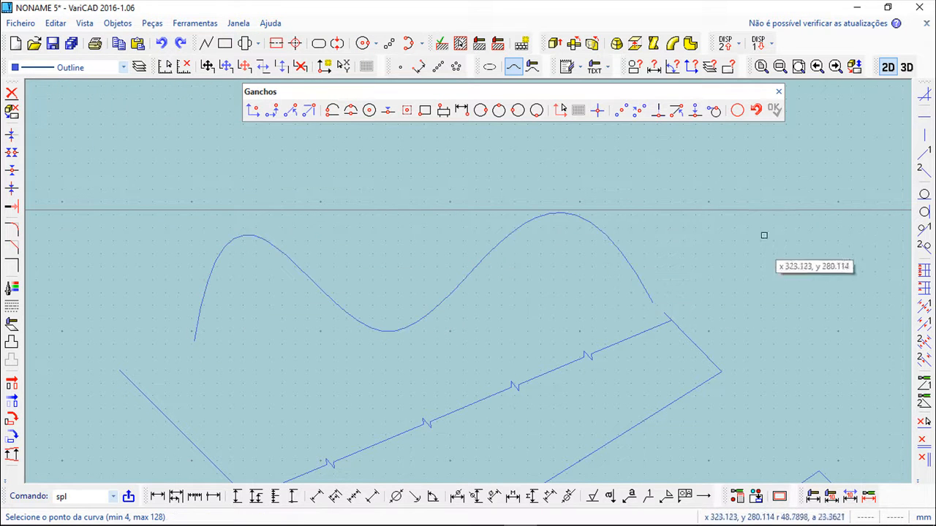
pyautogui.press('Return')
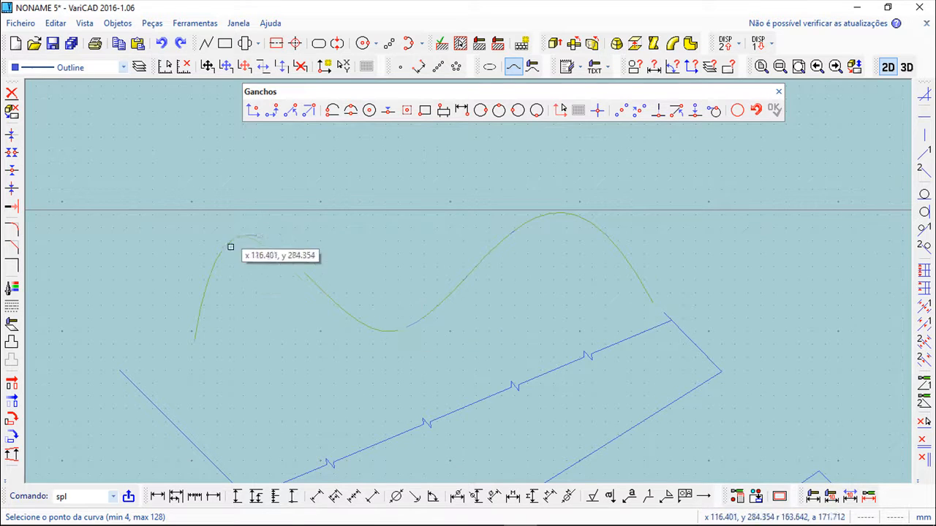
# Step: Edit the spline, moving its fourth point slightly downward and its middle valley point upward
pyautogui.click(126, 27)
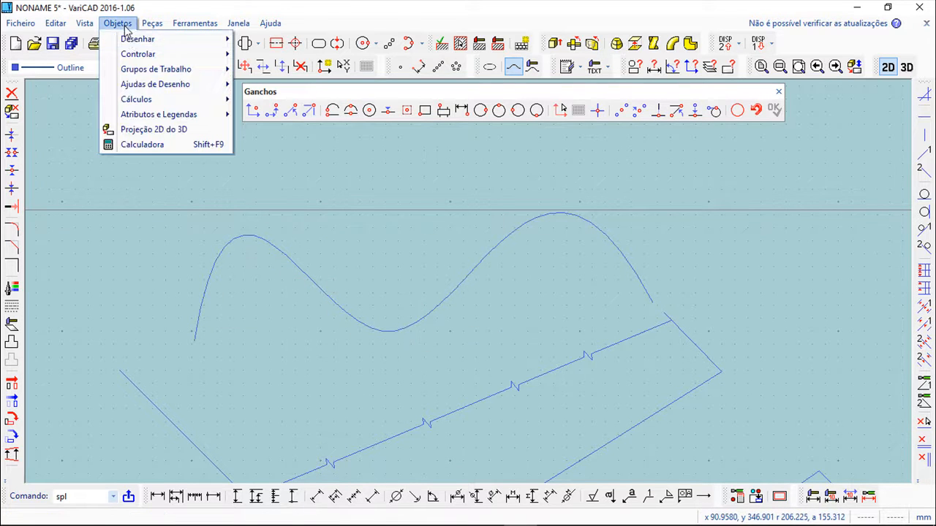
pyautogui.moveTo(131, 41)
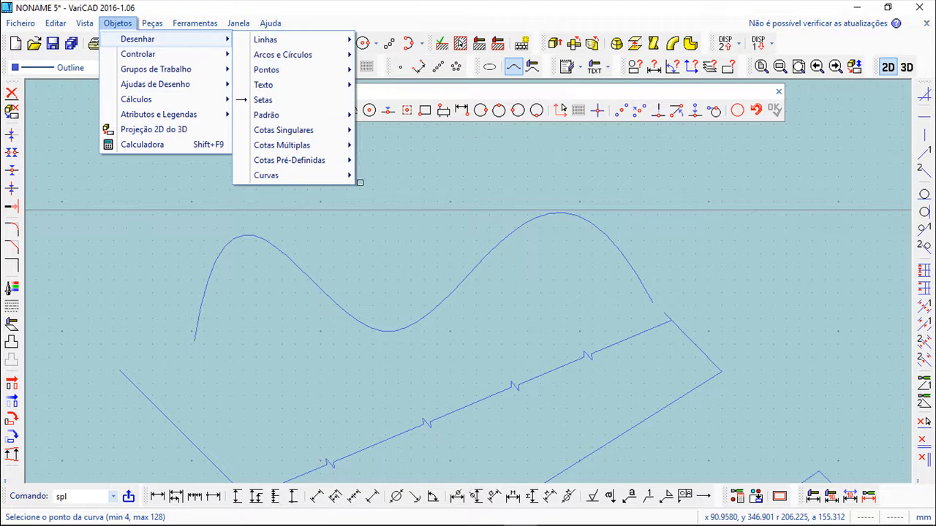
pyautogui.moveTo(271, 180)
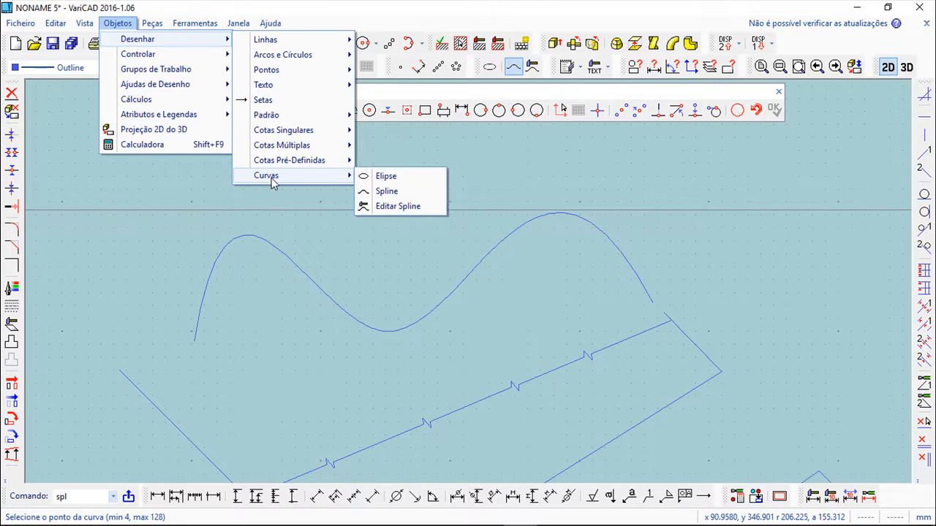
pyautogui.click(407, 208)
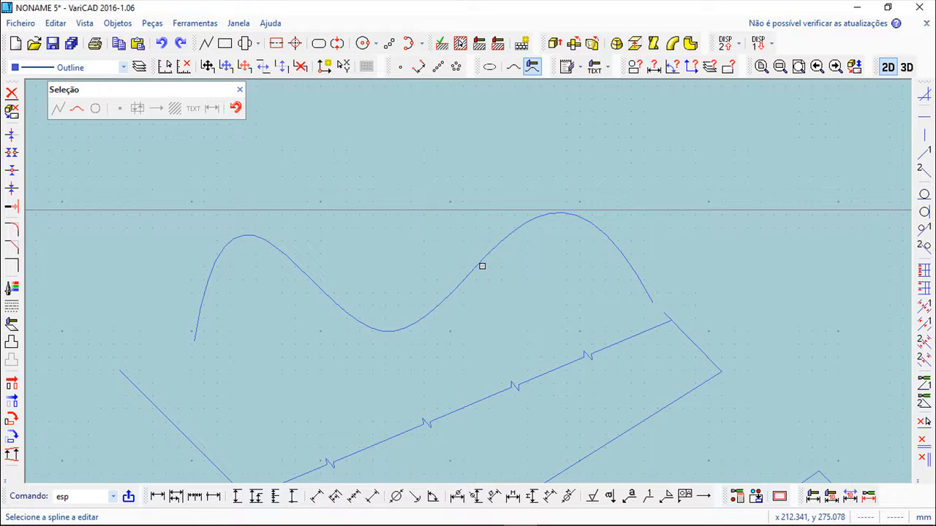
pyautogui.click(483, 259)
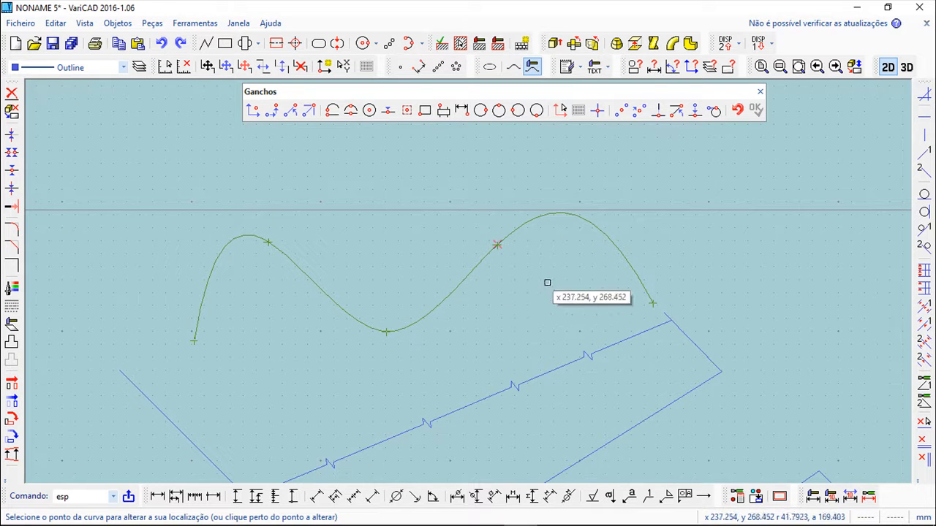
pyautogui.click(501, 253)
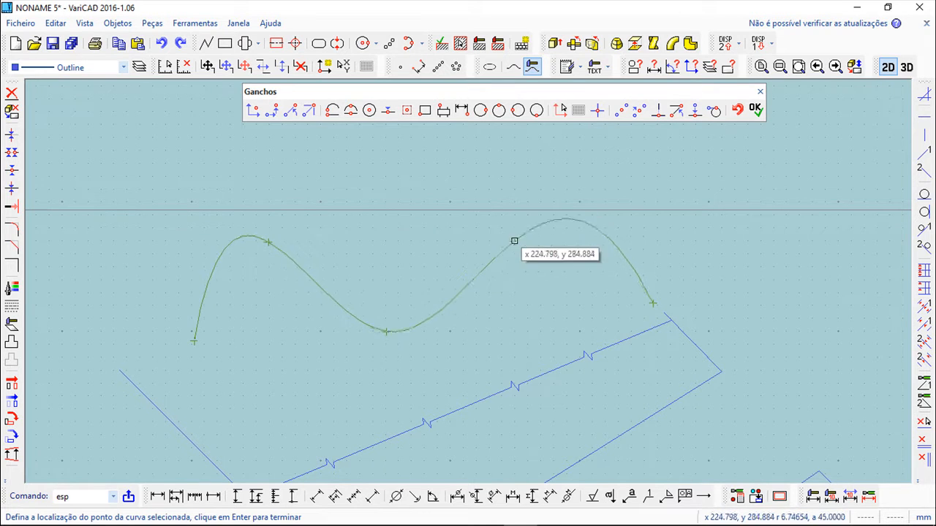
pyautogui.click(493, 250)
pyautogui.click(386, 330)
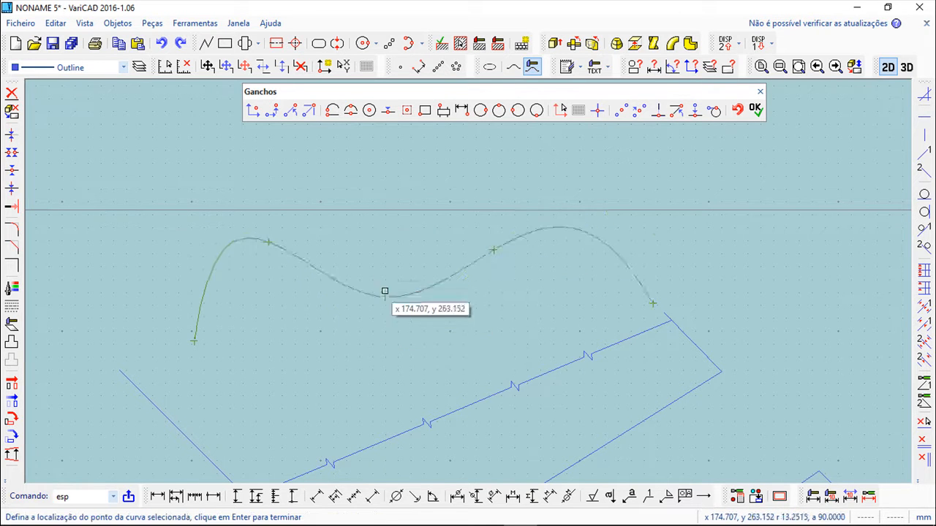
pyautogui.click(381, 307)
# Step: Move the spline's second point slightly to the right and its left endpoint outward and up, finishing the edit
pyautogui.click(267, 243)
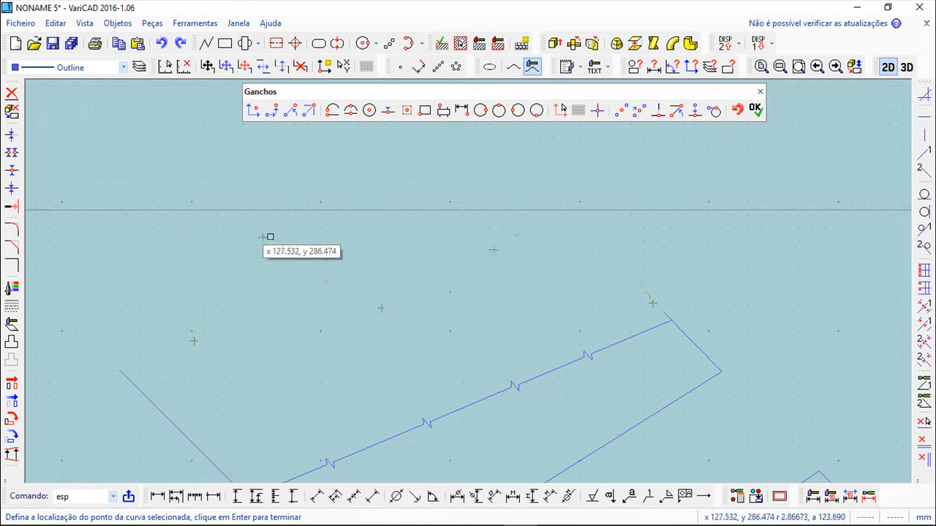
pyautogui.click(288, 246)
pyautogui.click(193, 341)
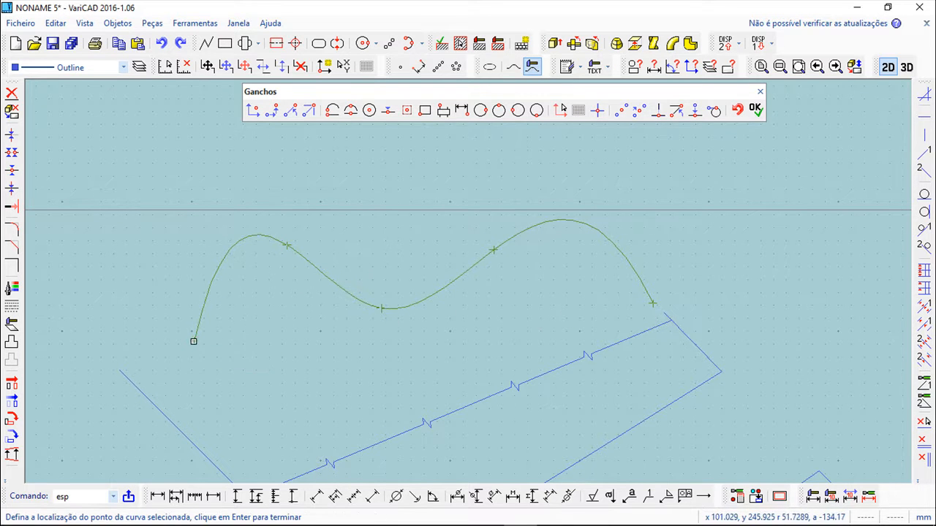
pyautogui.click(146, 329)
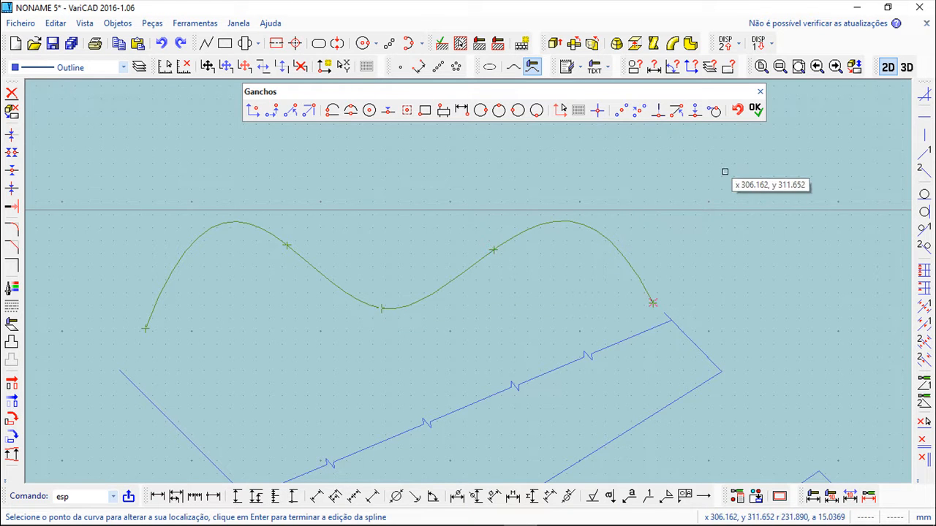
pyautogui.click(755, 109)
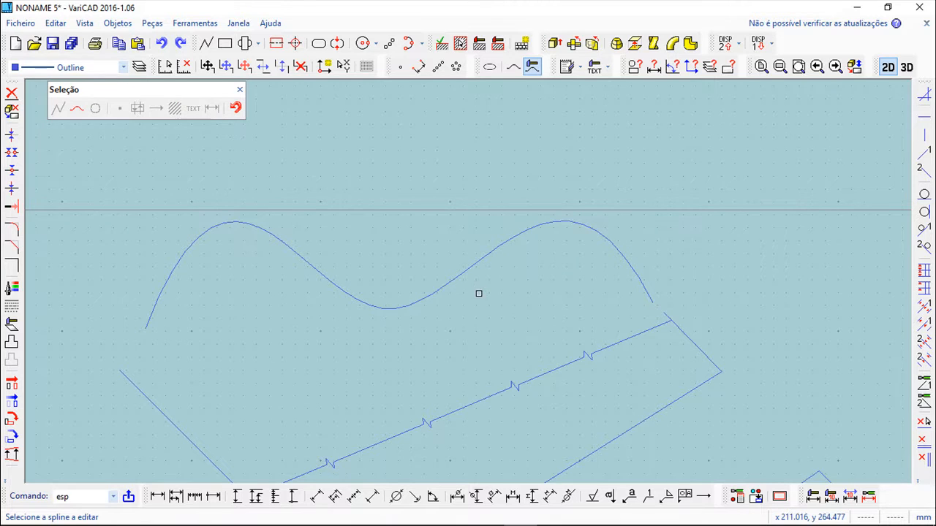
# Step: Delete all the geometry on the sheet by enclosing it in a selection window
pyautogui.scroll(-4, 475, 296)
pyautogui.scroll(-2, 461, 322)
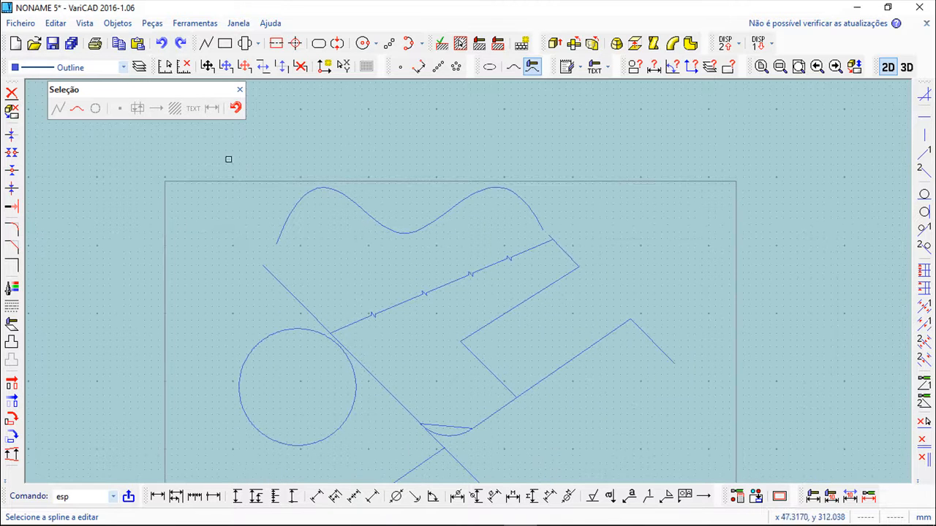
pyautogui.click(12, 93)
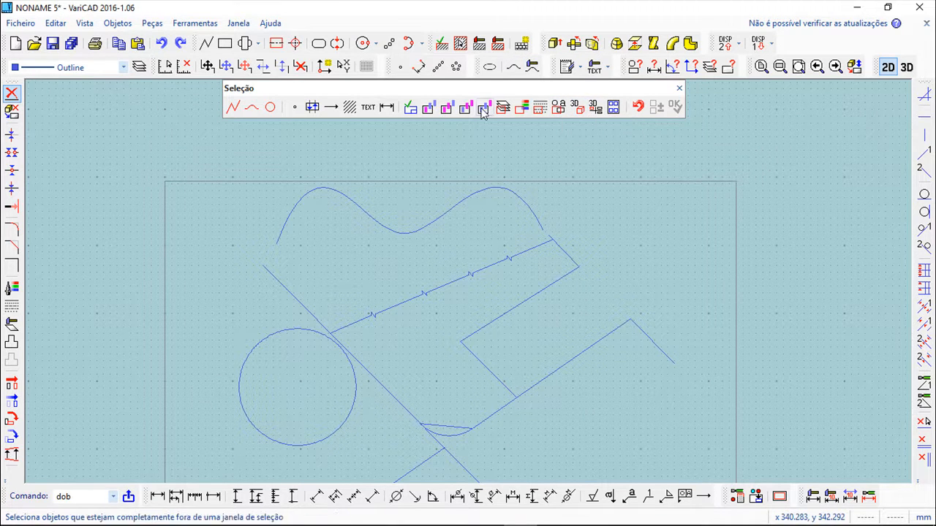
pyautogui.moveTo(263, 329)
pyautogui.mouseDown(button='middle')
pyautogui.moveTo(251, 258)
pyautogui.moveTo(263, 312)
pyautogui.moveTo(260, 300)
pyautogui.mouseUp(button='middle')
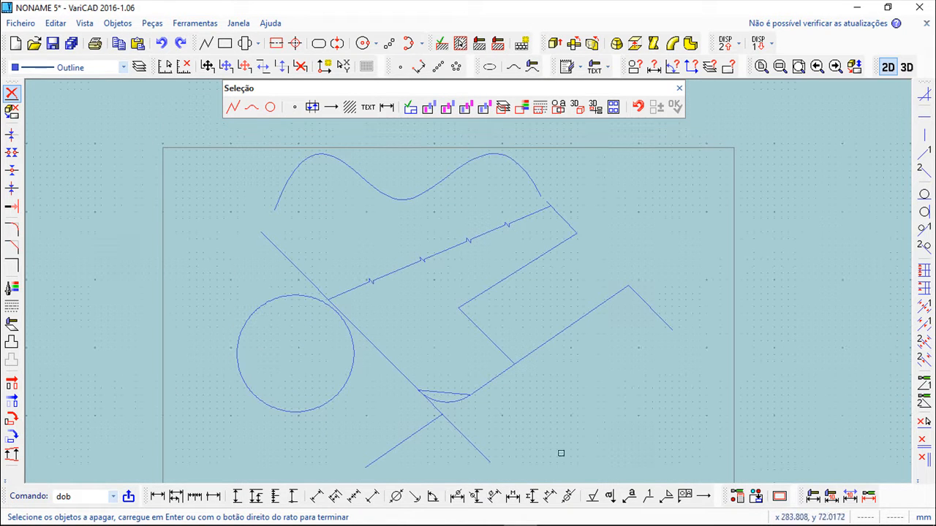
pyautogui.click(180, 135)
pyautogui.click(726, 477)
pyautogui.scroll(-1, 490, 352)
pyautogui.scroll(1, 487, 352)
pyautogui.moveTo(477, 328); pyautogui.dragTo(503, 263, button='middle')
pyautogui.click(679, 88)
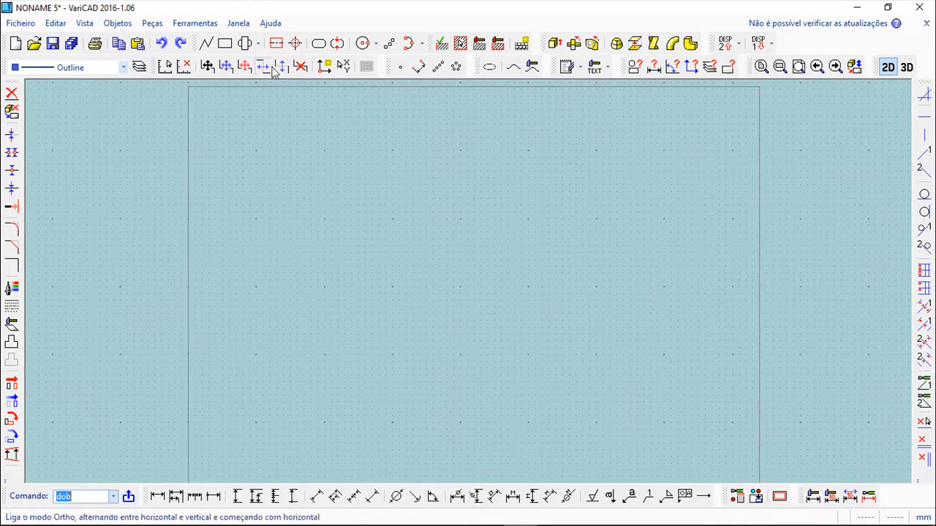
# Step: Draw a rectangle about 157 mm wide in the middle of the empty sheet
pyautogui.click(224, 43)
pyautogui.click(351, 285)
pyautogui.click(566, 400)
# Step: Hatch the rectangle's interior with a single line pattern, spacing 4.7 and angle 45
pyautogui.scroll(2, 493, 238)
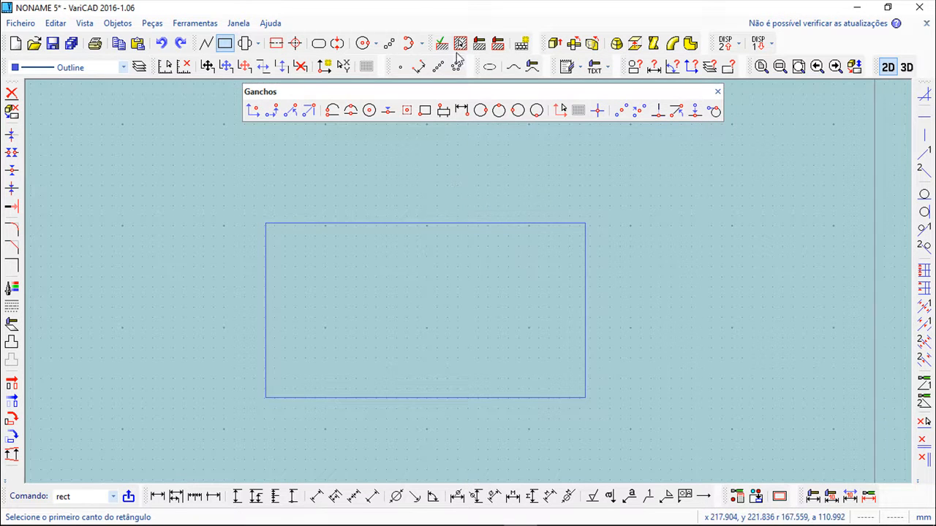
pyautogui.click(460, 43)
pyautogui.click(480, 306)
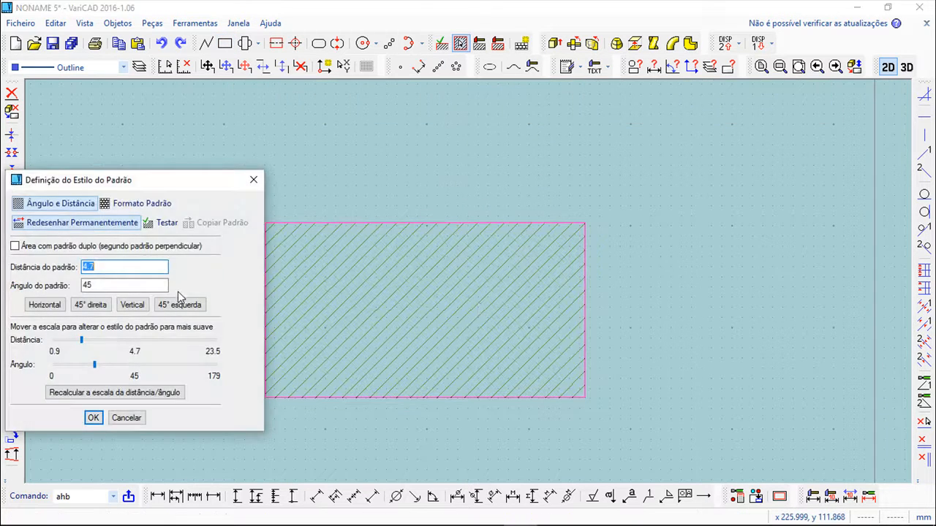
pyautogui.click(90, 420)
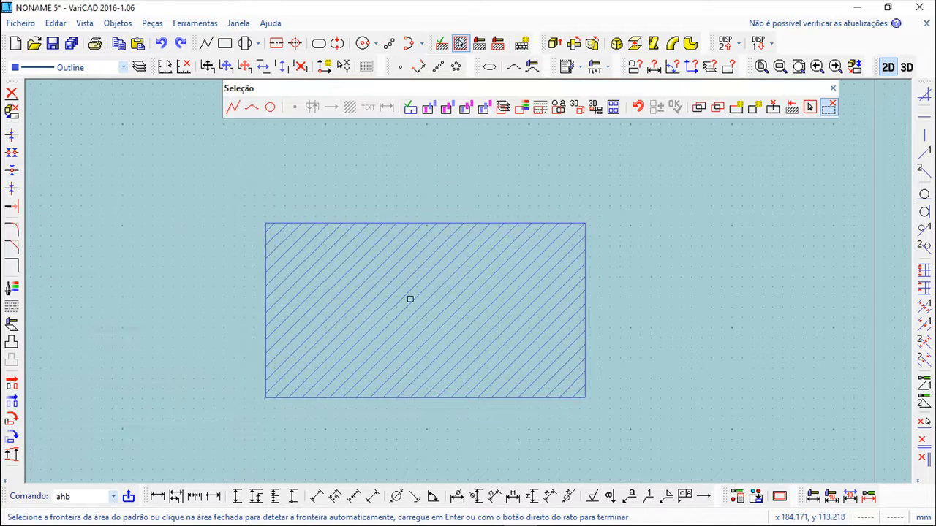
# Step: Add a horizontal dimension for the rectangle's width, placed above its upper edge
pyautogui.click(157, 496)
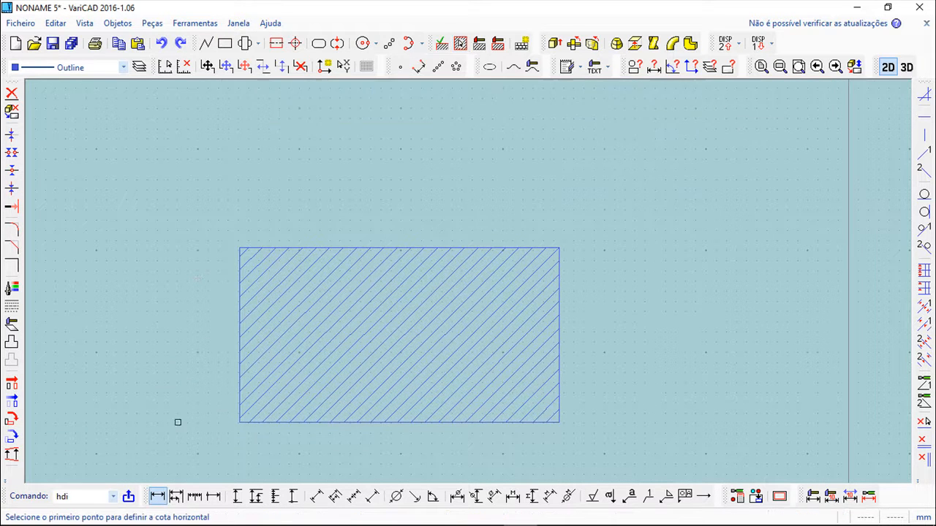
pyautogui.click(561, 228)
pyautogui.click(387, 212)
pyautogui.scroll(3, 382, 323)
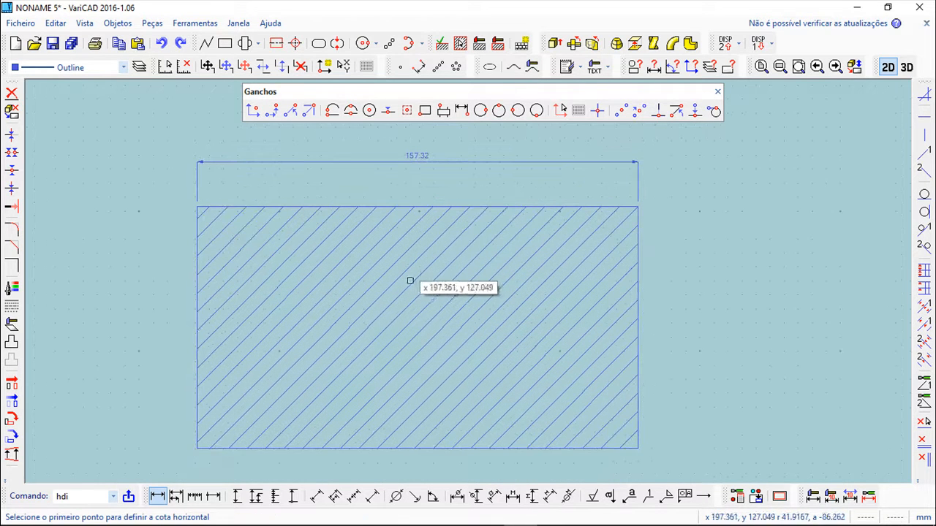
pyautogui.click(718, 93)
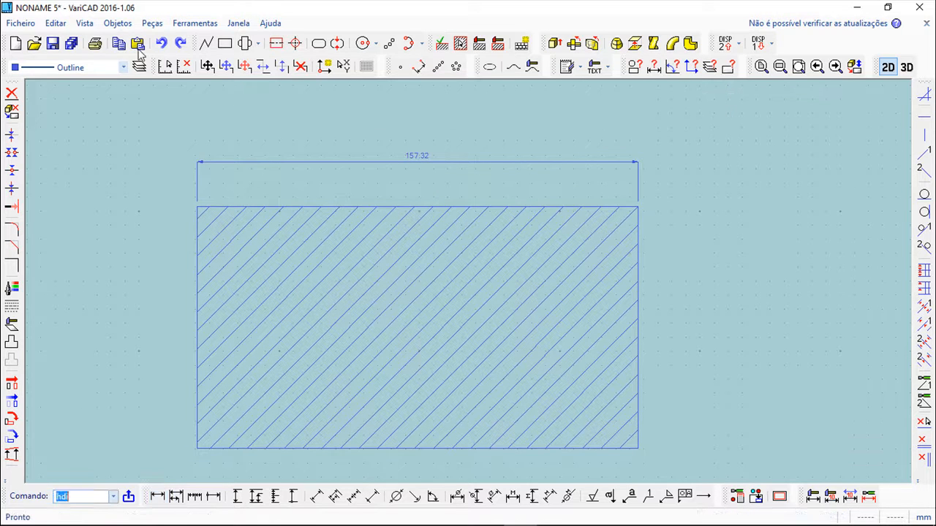
# Step: Explode the horizontal dimension above the rectangle into separate objects with Explodir
pyautogui.click(54, 23)
pyautogui.moveTo(99, 165)
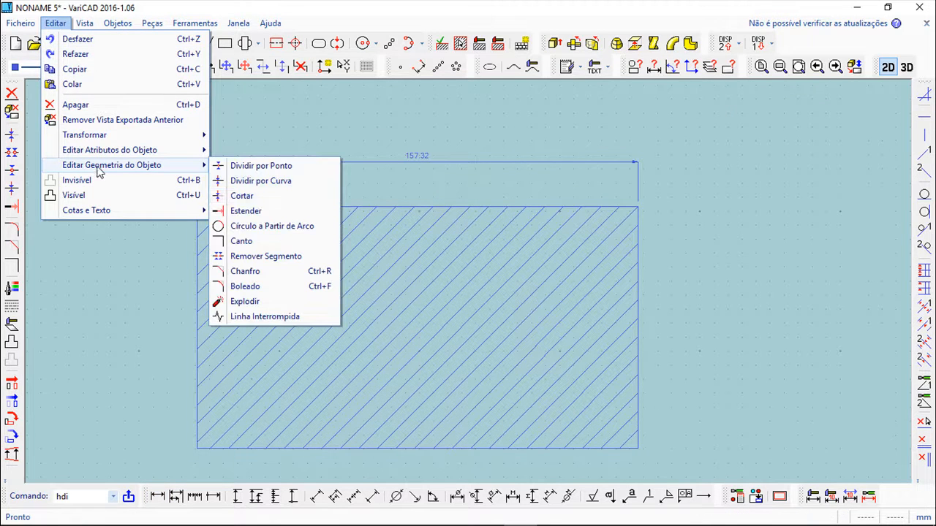
pyautogui.click(249, 306)
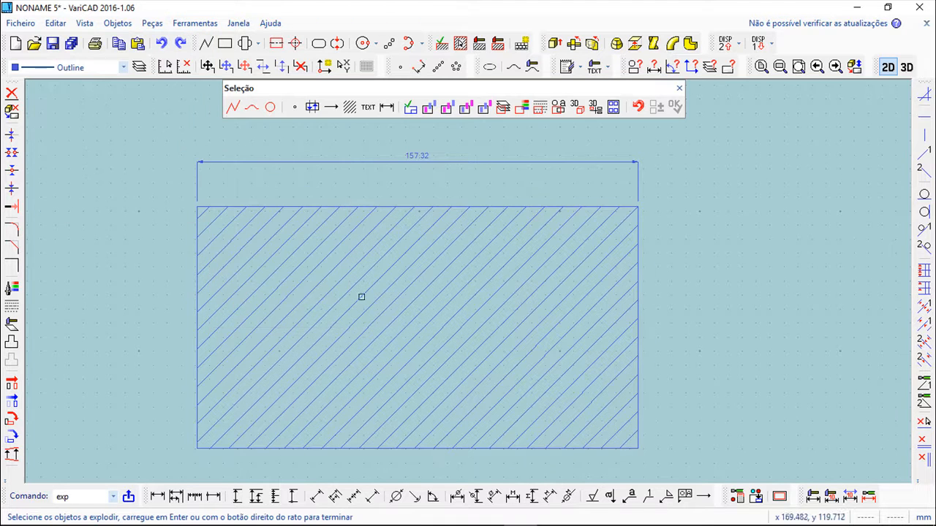
pyautogui.moveTo(344, 303); pyautogui.dragTo(407, 292, button='middle')
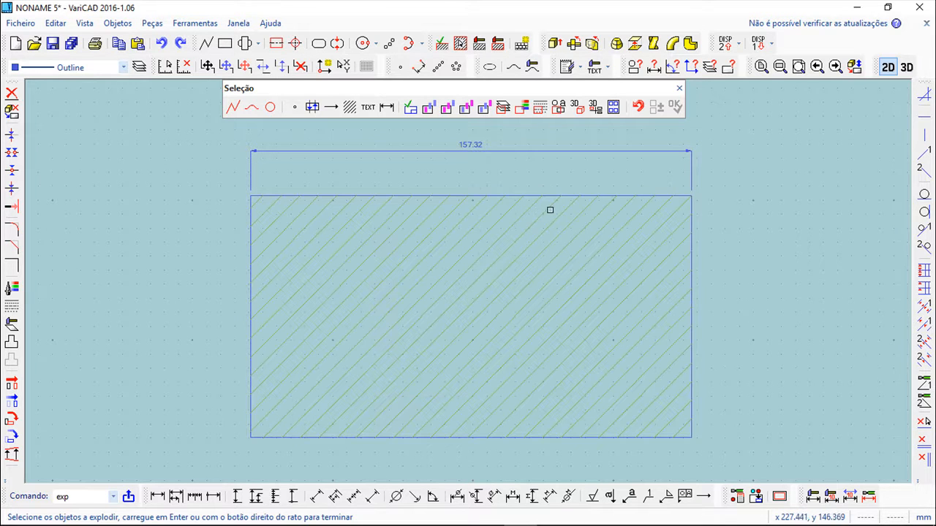
pyautogui.click(349, 217)
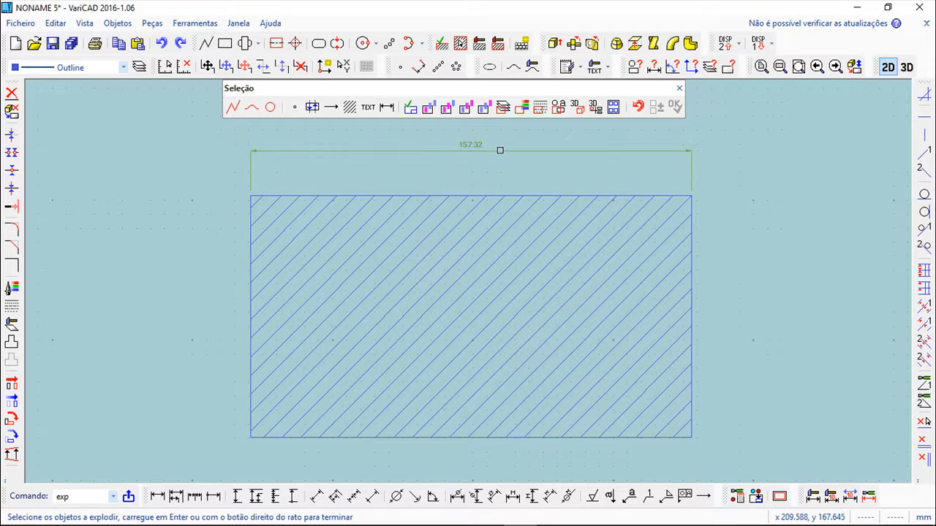
pyautogui.click(500, 150)
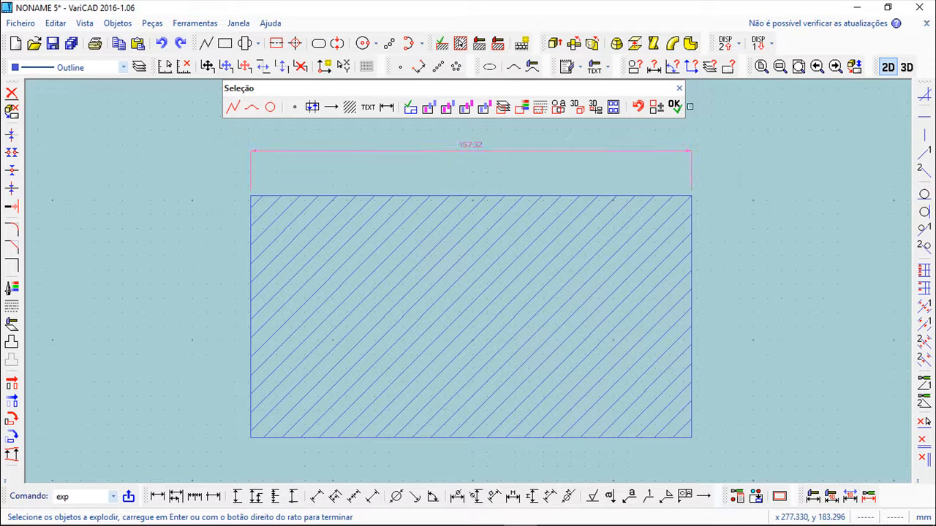
pyautogui.click(674, 107)
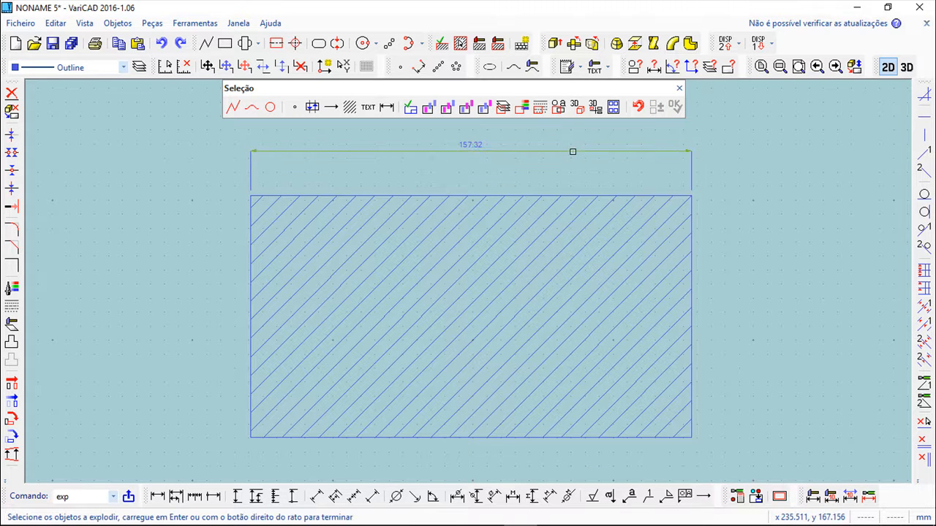
# Step: Examine the exploded dimension's line, text, arrows and extension lines as individual objects
pyautogui.scroll(3, 568, 152)
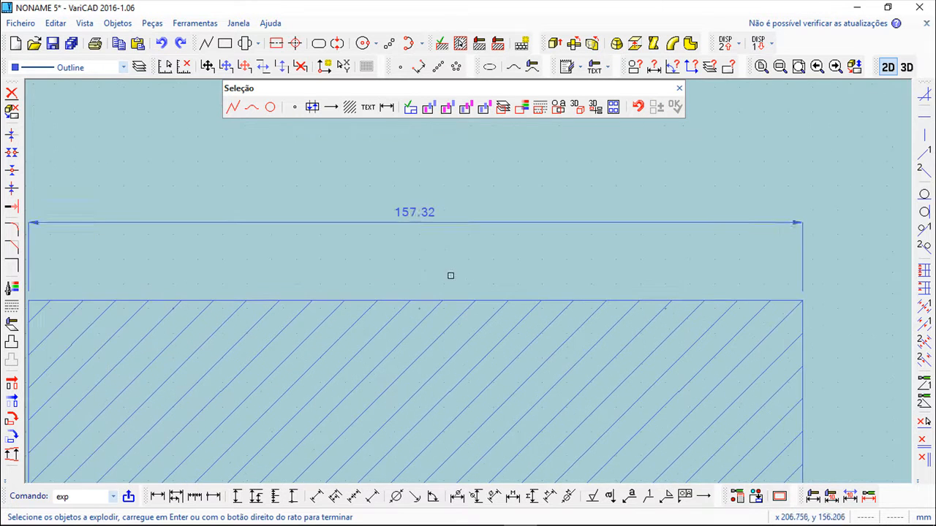
pyautogui.moveTo(430, 261); pyautogui.dragTo(475, 262, button='middle')
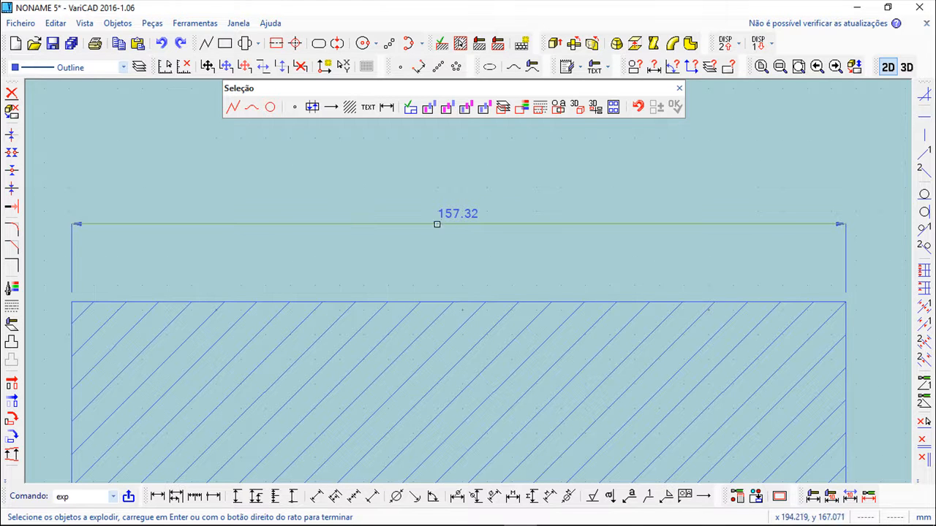
pyautogui.scroll(1, 463, 239)
pyautogui.click(451, 203)
pyautogui.click(445, 204)
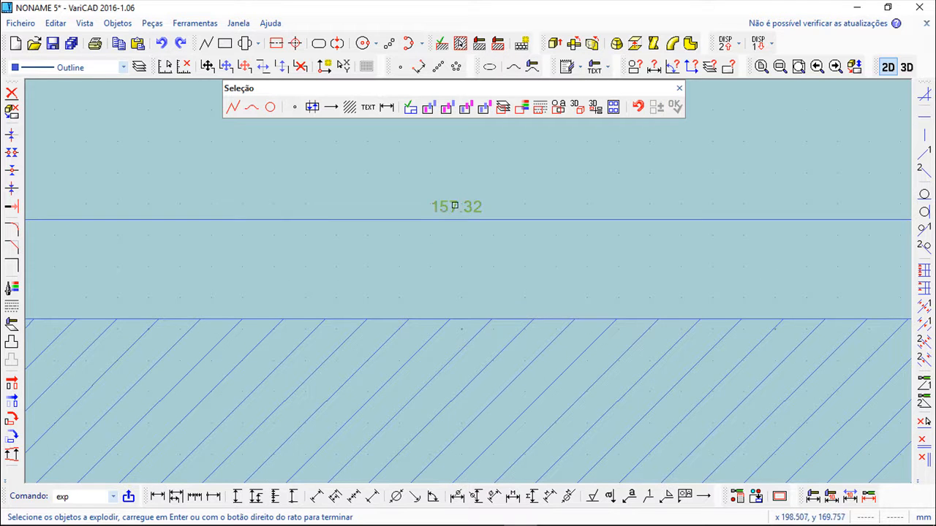
pyautogui.scroll(-1, 435, 221)
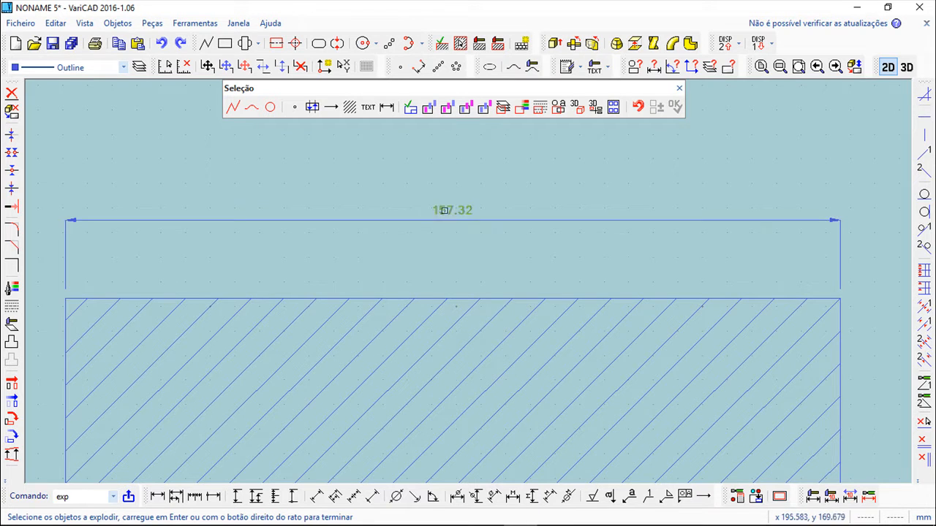
pyautogui.scroll(-1, 507, 232)
pyautogui.scroll(-1, 508, 232)
pyautogui.moveTo(407, 261); pyautogui.dragTo(407, 211, button='middle')
pyautogui.scroll(3, 471, 191)
pyautogui.scroll(1, 470, 185)
pyautogui.moveTo(470, 186)
pyautogui.mouseDown(button='middle')
pyautogui.moveTo(482, 268)
pyautogui.moveTo(479, 174)
pyautogui.mouseUp(button='middle')
pyautogui.scroll(-2, 471, 262)
# Step: Explode the rectangle's outline and its hatch pattern into individual lines
pyautogui.moveTo(450, 297); pyautogui.dragTo(471, 246, button='middle')
pyautogui.scroll(-2, 474, 270)
pyautogui.scroll(1, 478, 286)
pyautogui.moveTo(478, 286); pyautogui.dragTo(437, 158, button='middle')
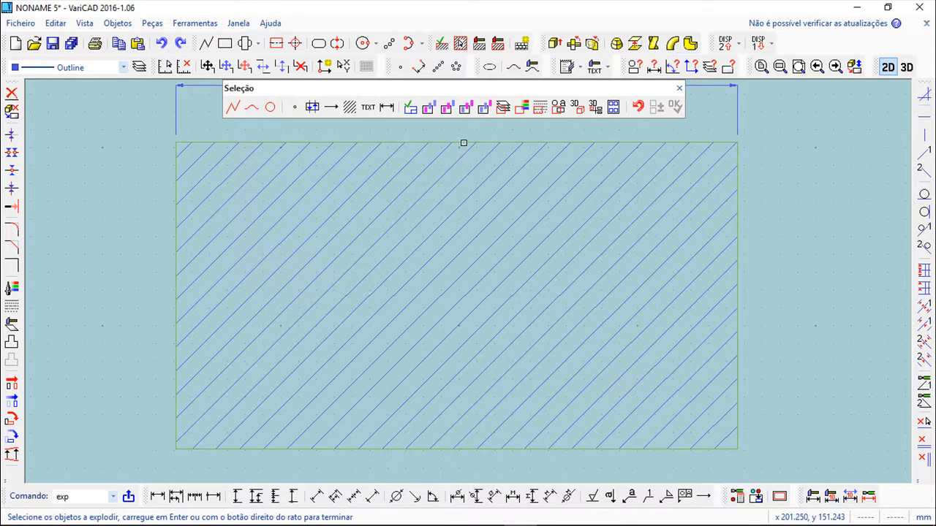
pyautogui.click(463, 143)
pyautogui.click(672, 108)
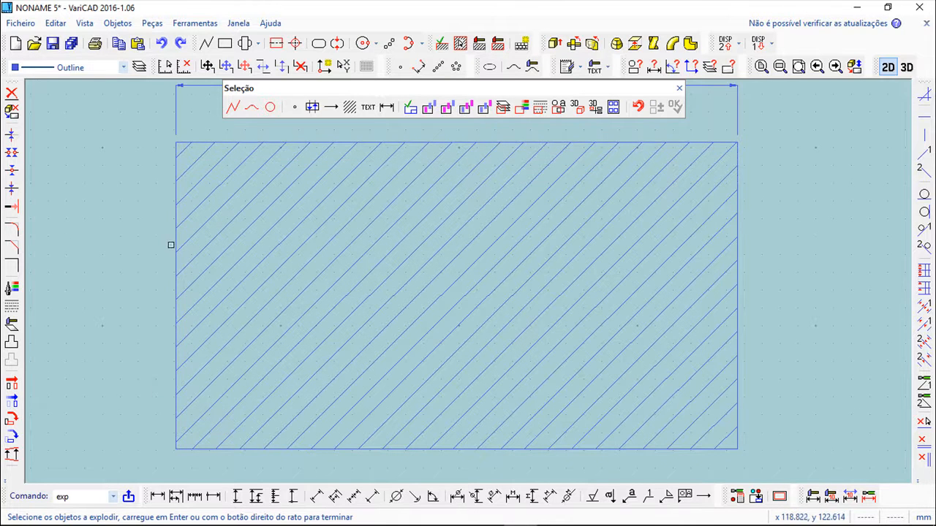
pyautogui.click(356, 238)
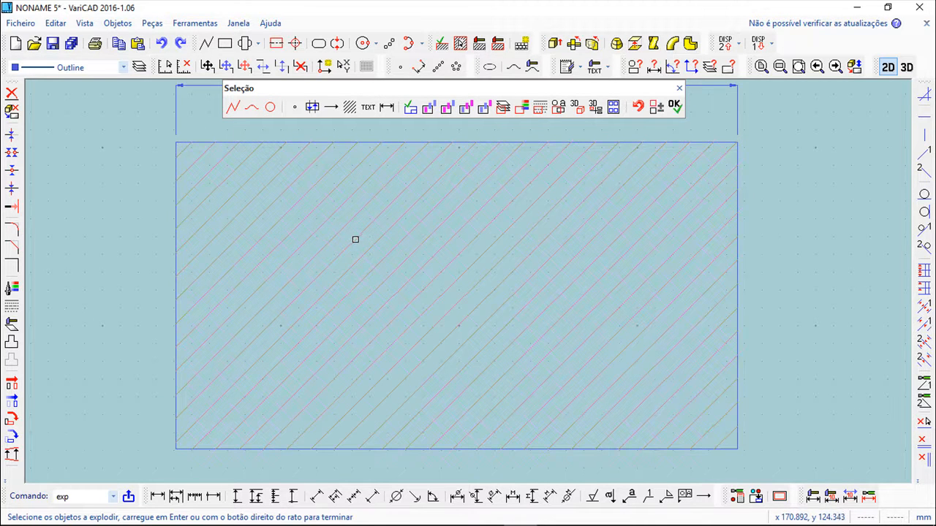
pyautogui.press('Return')
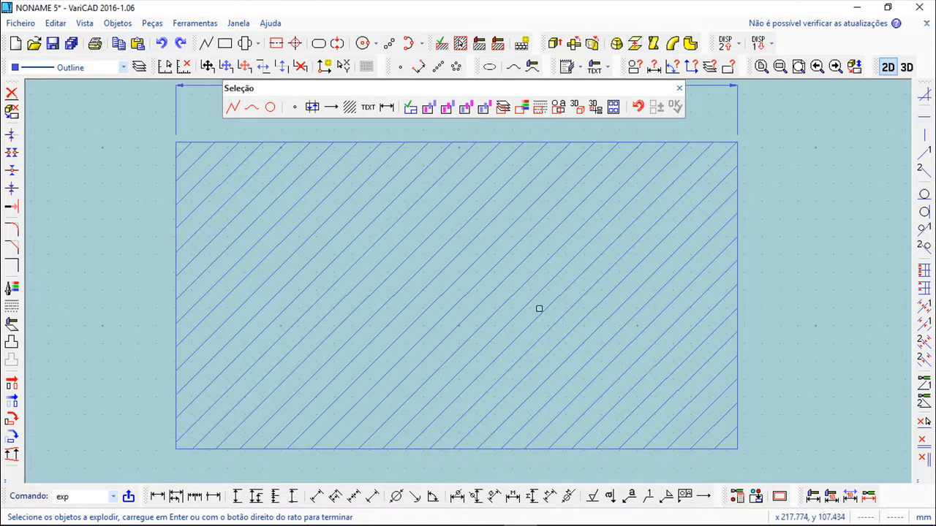
# Step: Finish exploding and draw two separate circles beyond the hatched rectangle's right edge, a small one and a larger one of about 24.6 mm radius
pyautogui.click(678, 88)
pyautogui.scroll(-1, 440, 233)
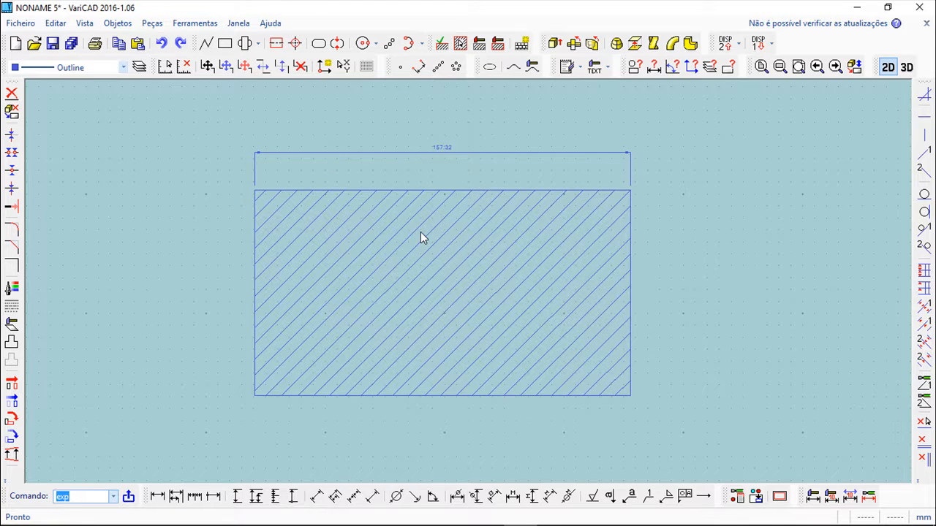
pyautogui.scroll(1, 400, 230)
pyautogui.moveTo(459, 210); pyautogui.dragTo(543, 223, button='middle')
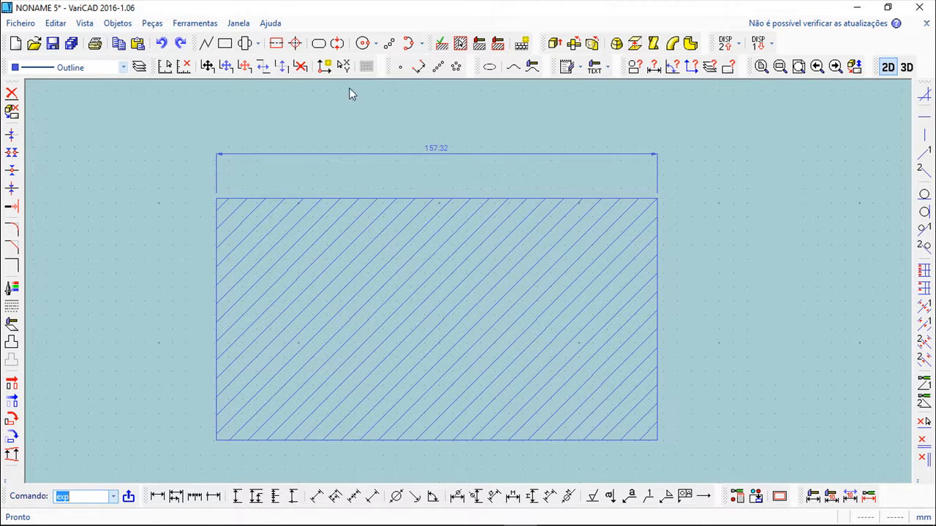
pyautogui.click(361, 44)
pyautogui.click(738, 255)
pyautogui.click(759, 282)
pyautogui.moveTo(763, 333)
pyautogui.mouseDown(button='middle')
pyautogui.moveTo(573, 257)
pyautogui.moveTo(570, 301)
pyautogui.mouseUp(button='middle')
pyautogui.click(671, 294)
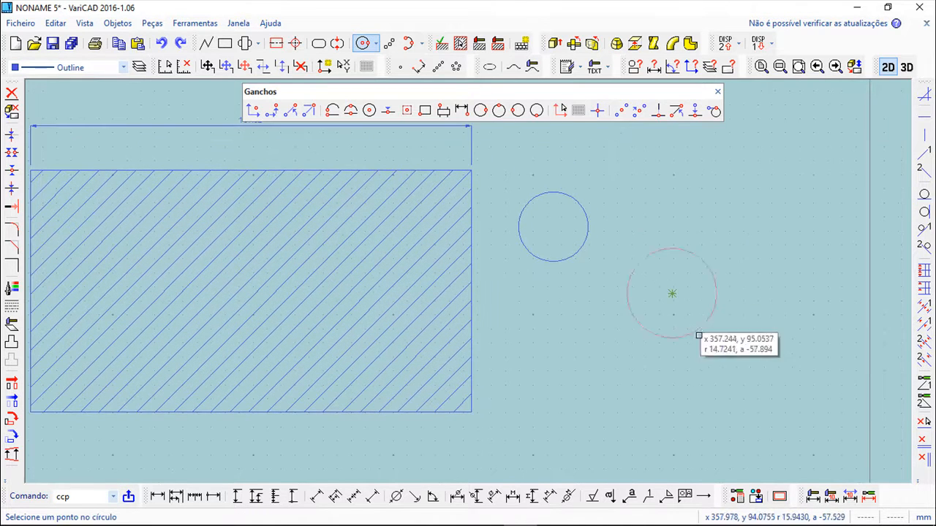
pyautogui.click(711, 350)
pyautogui.click(717, 91)
pyautogui.scroll(-1, 563, 313)
pyautogui.scroll(-1, 563, 313)
pyautogui.moveTo(563, 313)
pyautogui.mouseDown(button='middle')
pyautogui.moveTo(490, 285)
pyautogui.moveTo(434, 289)
pyautogui.mouseUp(button='middle')
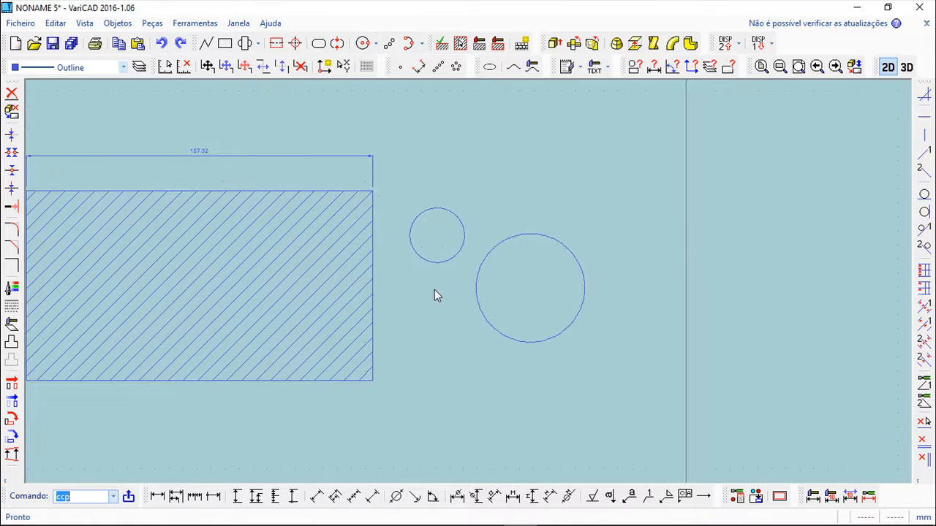
# Step: Select both circles together and change their radius to 30 mm with Alterar raio
pyautogui.click(465, 251)
pyautogui.click(614, 382)
pyautogui.click(412, 192)
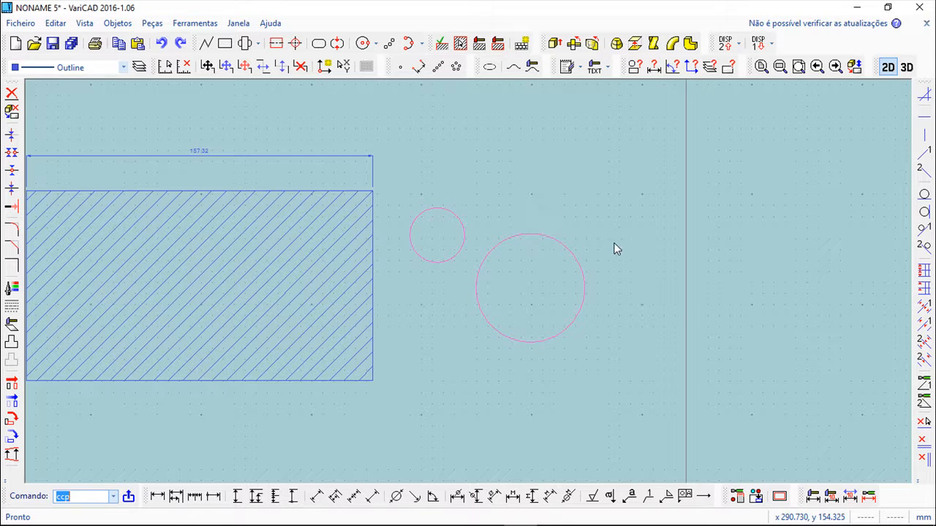
pyautogui.rightClick(561, 209)
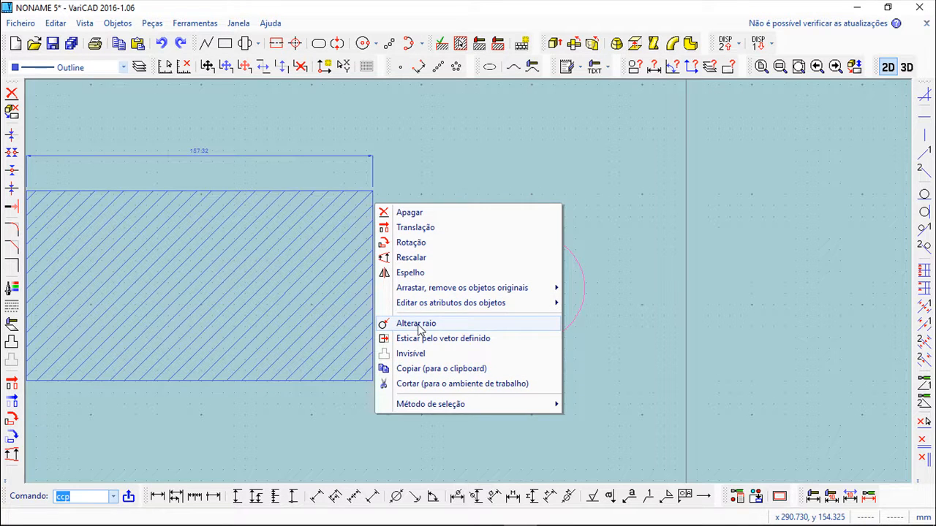
pyautogui.click(420, 325)
pyautogui.moveTo(428, 295); pyautogui.dragTo(408, 365)
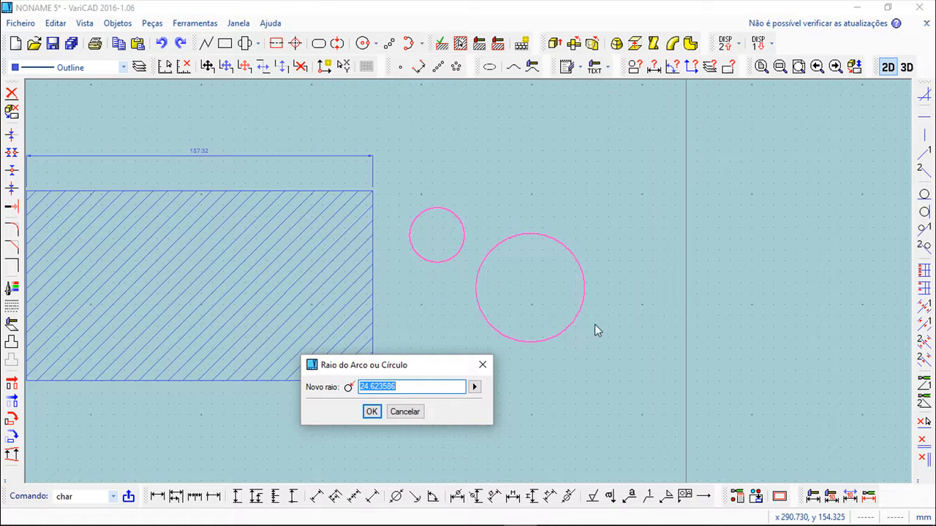
pyautogui.moveTo(420, 385); pyautogui.dragTo(344, 391)
pyautogui.write('30')
pyautogui.click(371, 412)
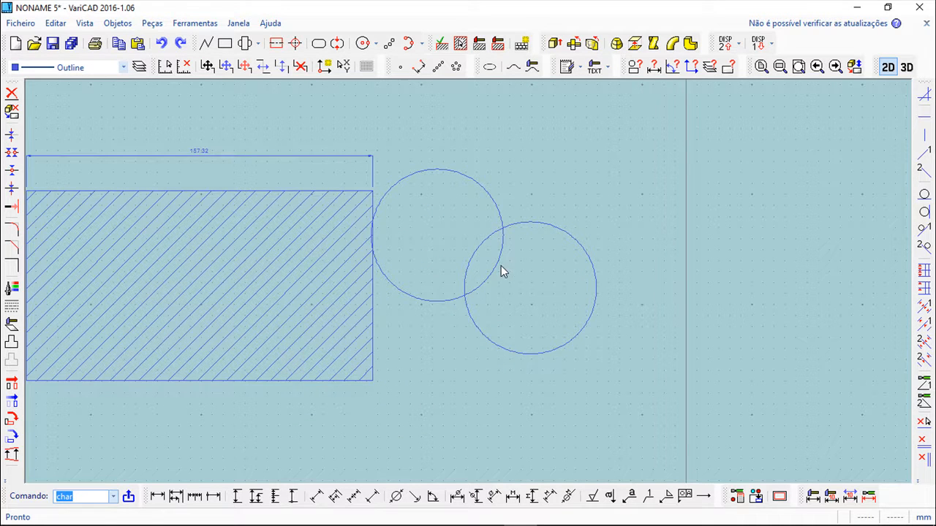
pyautogui.scroll(-3, 437, 285)
pyautogui.scroll(2, 392, 266)
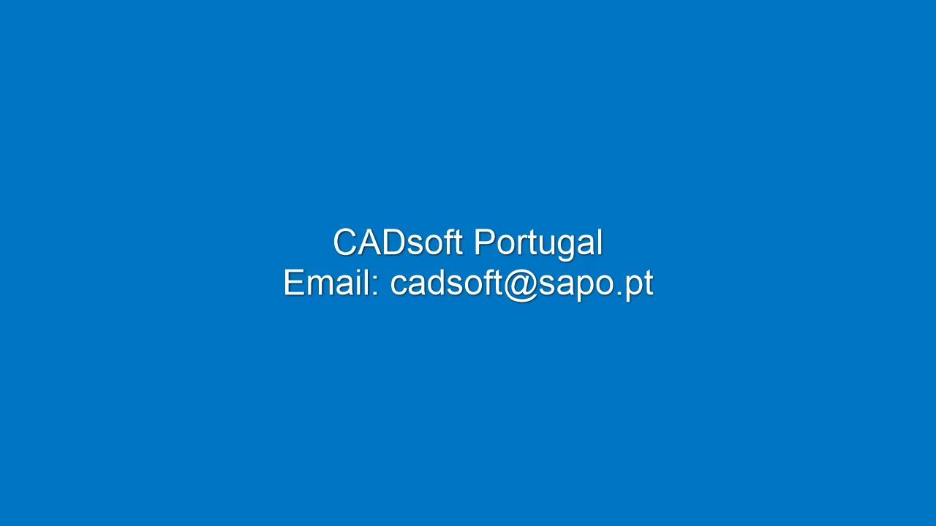